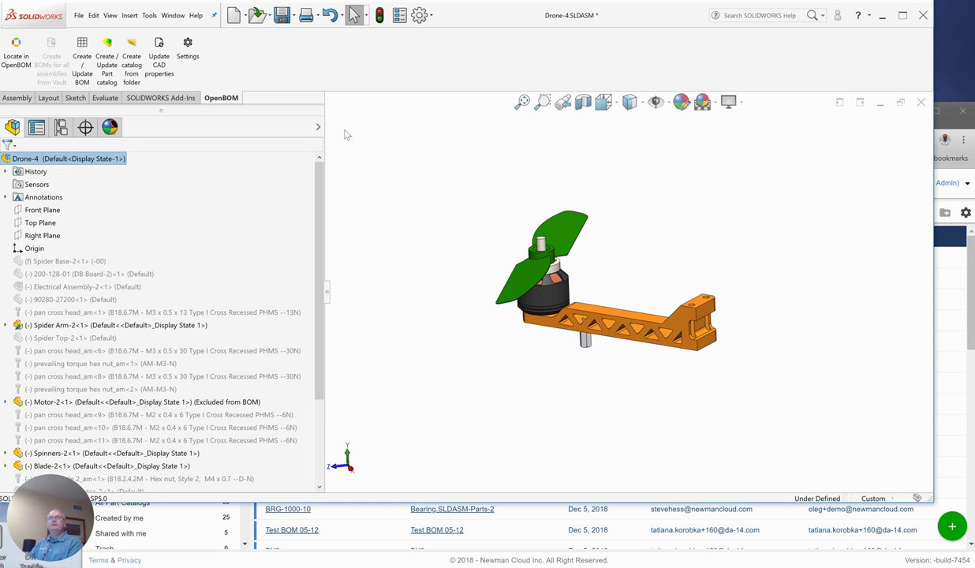
- Open the OpenBOM Configuration settings for the Drone-4 assembly
click(187, 44)
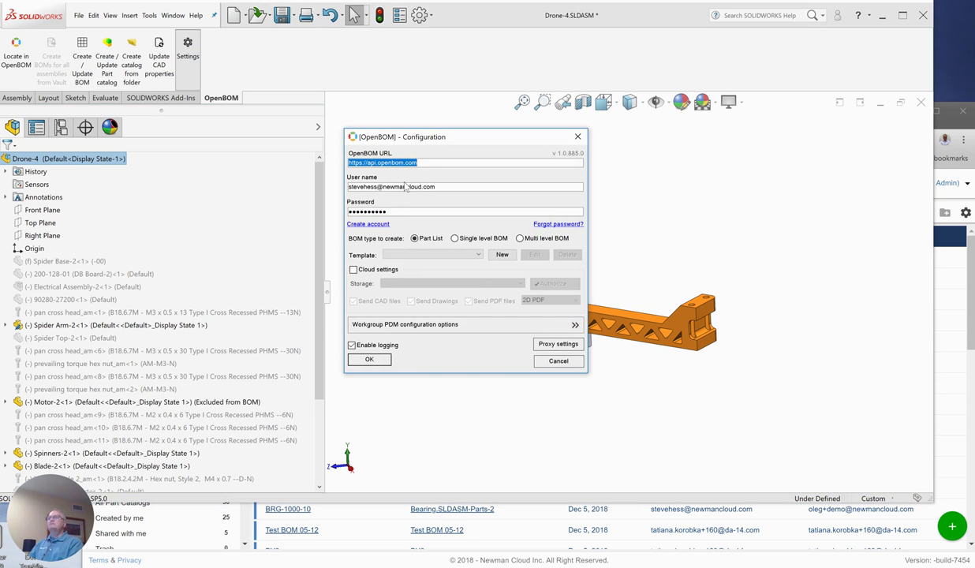
- Confirm the Part List BOM type and start exporting Drone-4 to OpenBOM
click(373, 359)
click(83, 52)
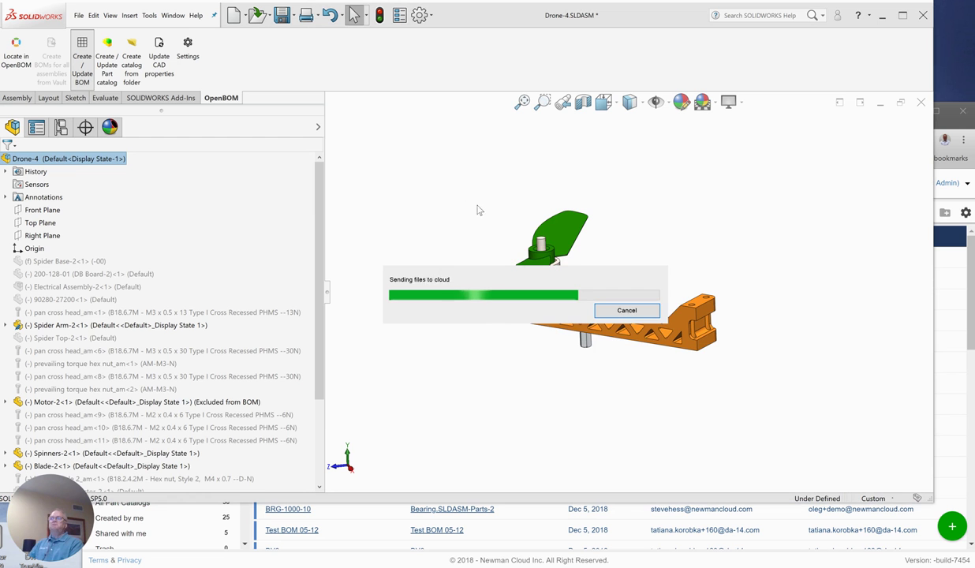
- View Drone-4.SLDASM-Parts-13 online, then dismiss the update notice back in SOLIDWORKS
click(501, 289)
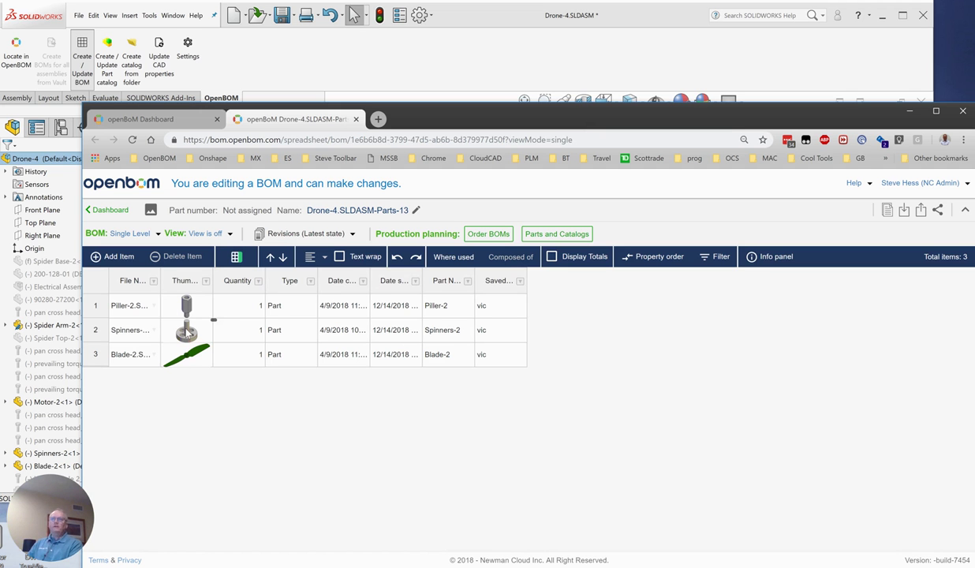
click(377, 60)
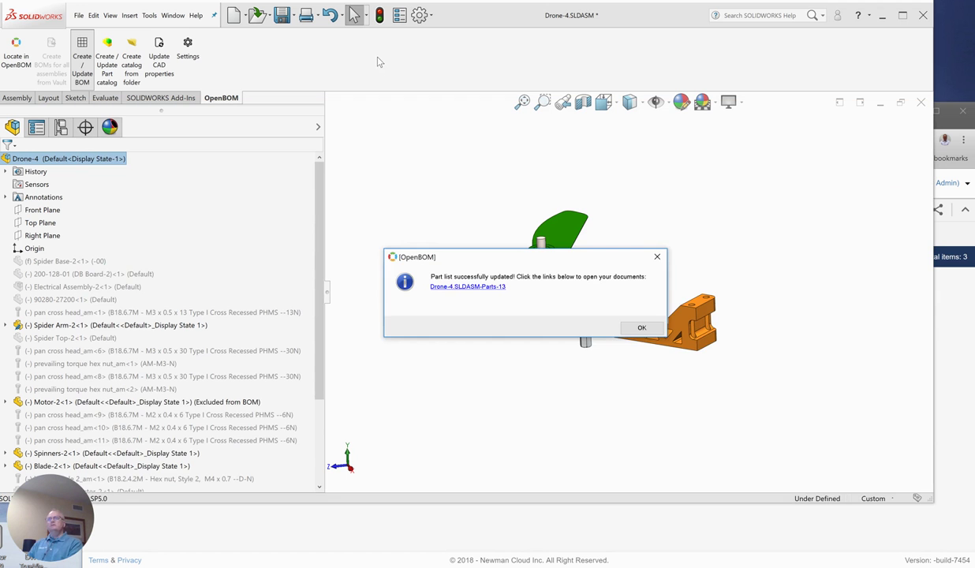
click(645, 326)
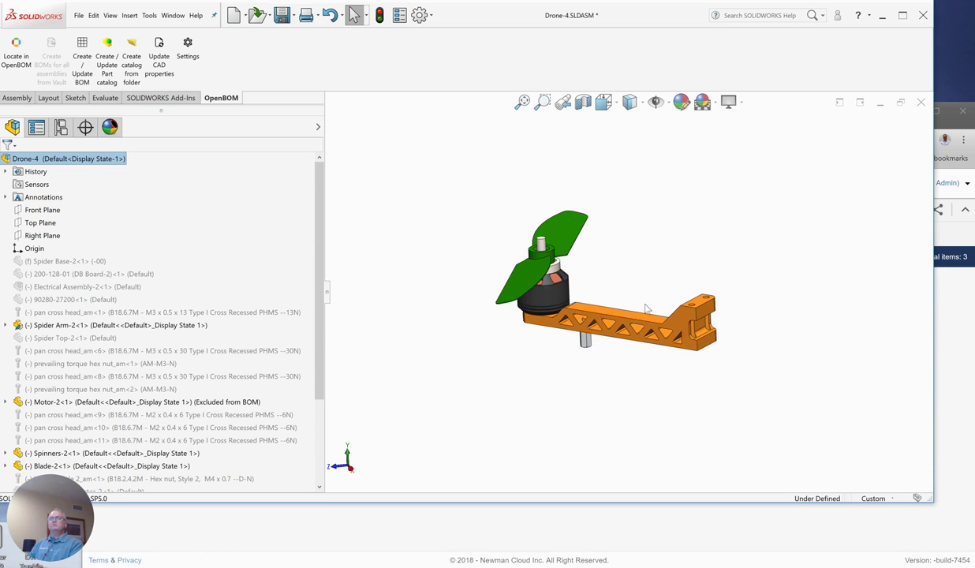
- Select the Motor-2 component in the Drone-4 assembly
click(614, 310)
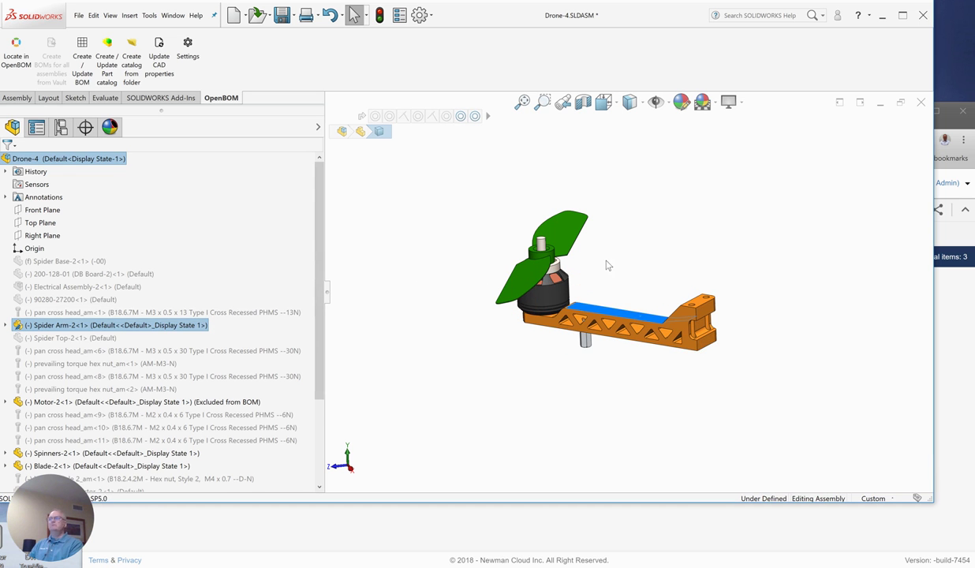
click(551, 302)
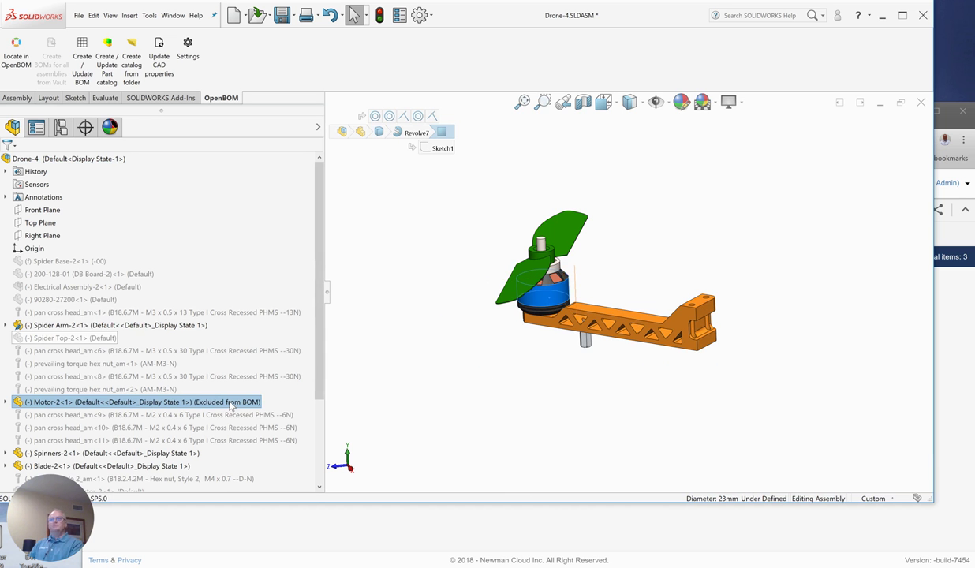
- Check Motor-2's Component Properties show Exclude from bill of materials ticked, then close
right_click(176, 403)
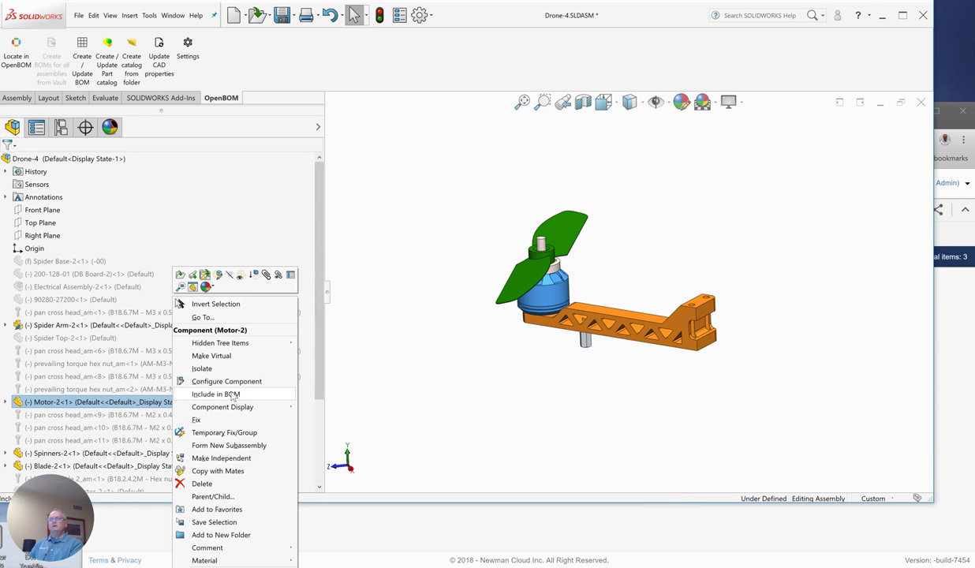
click(290, 274)
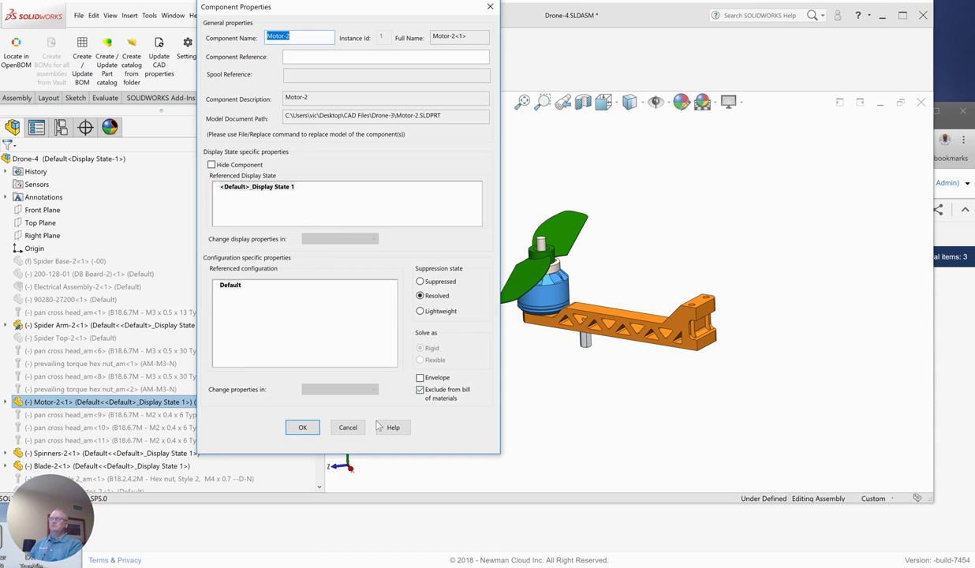
click(350, 427)
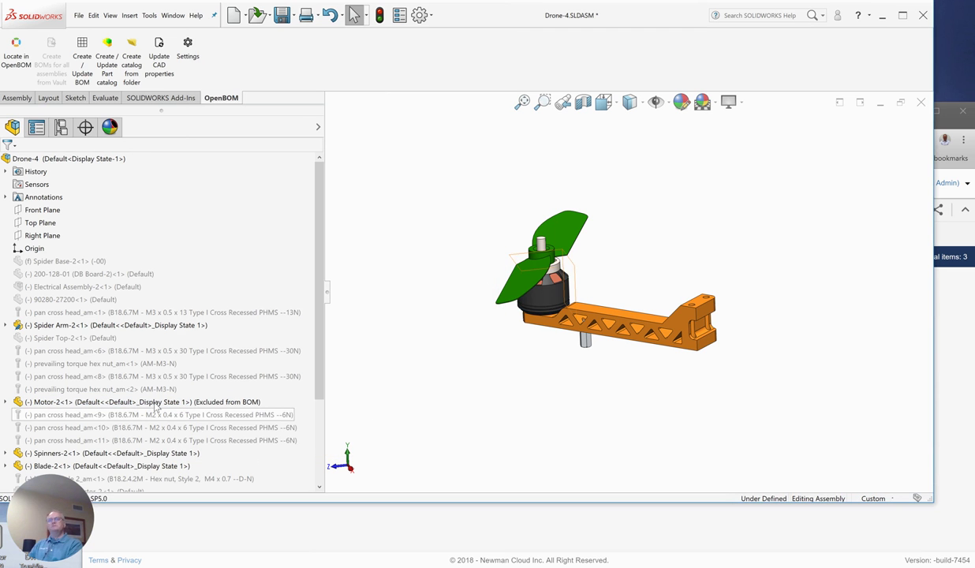
- Switch Spider Arm-2 from Lightweight to Resolved and re-export the BOM to OpenBOM
click(154, 327)
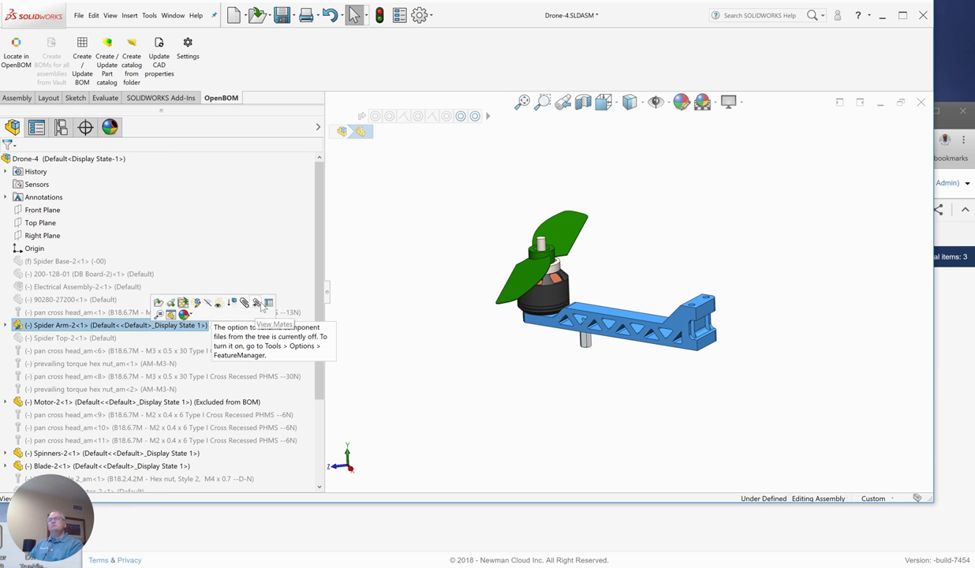
click(259, 301)
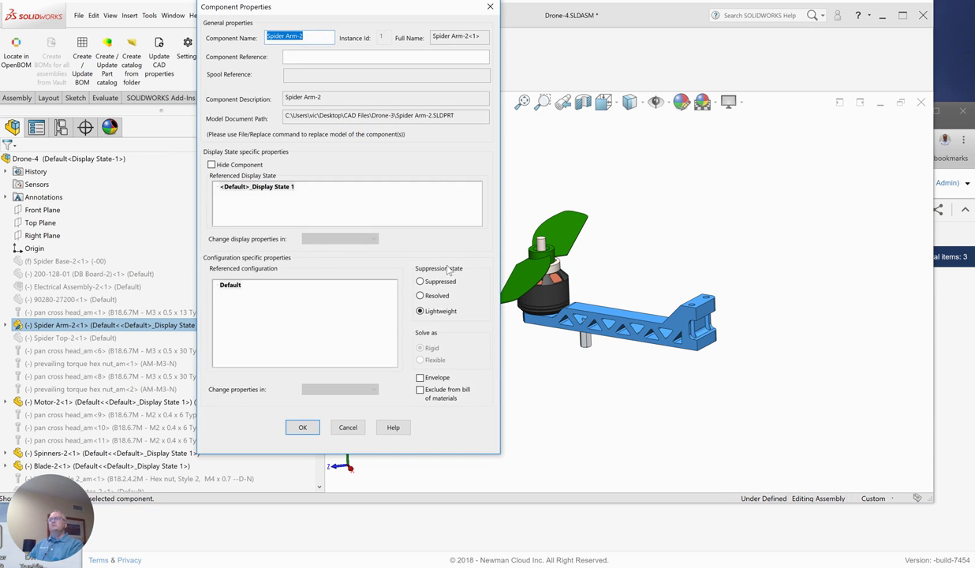
click(421, 295)
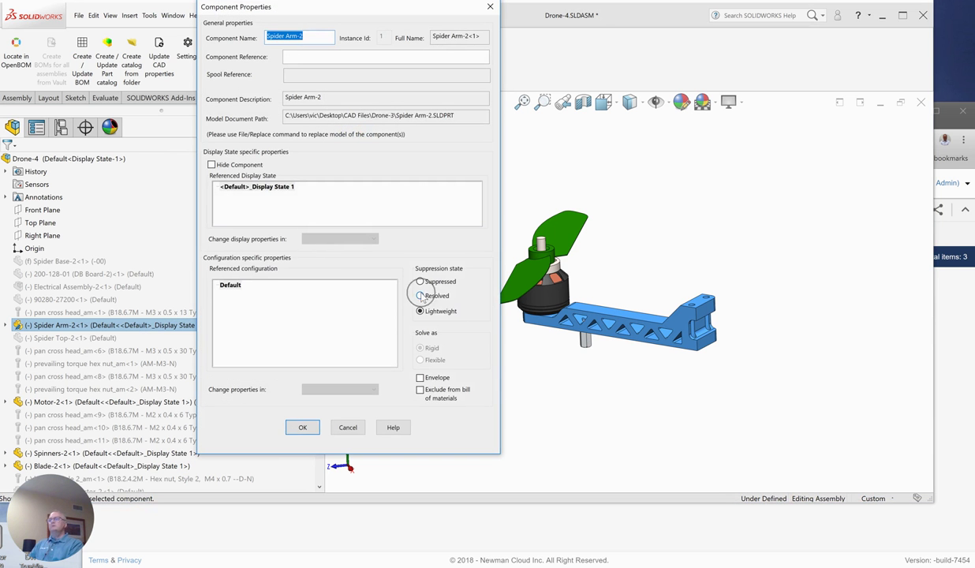
click(303, 427)
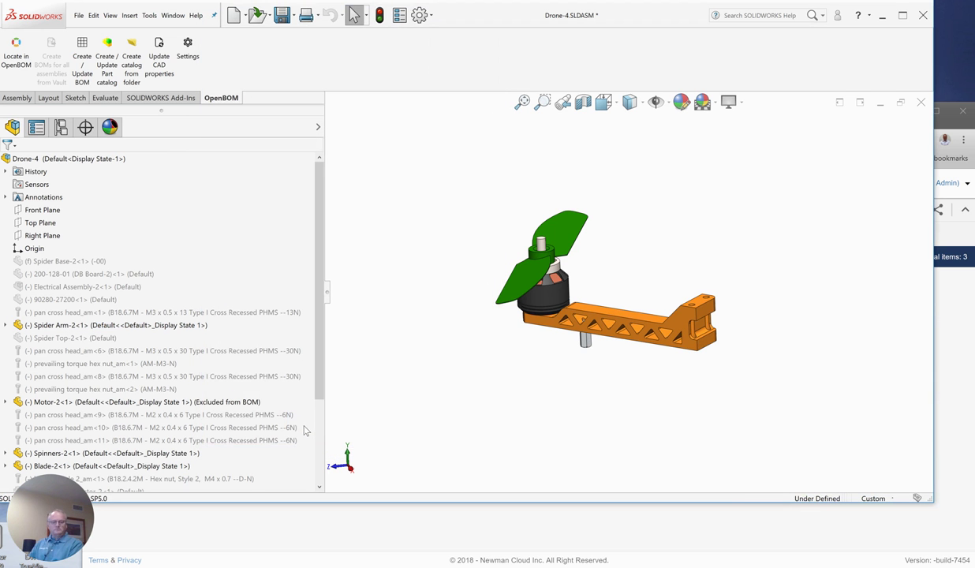
click(87, 50)
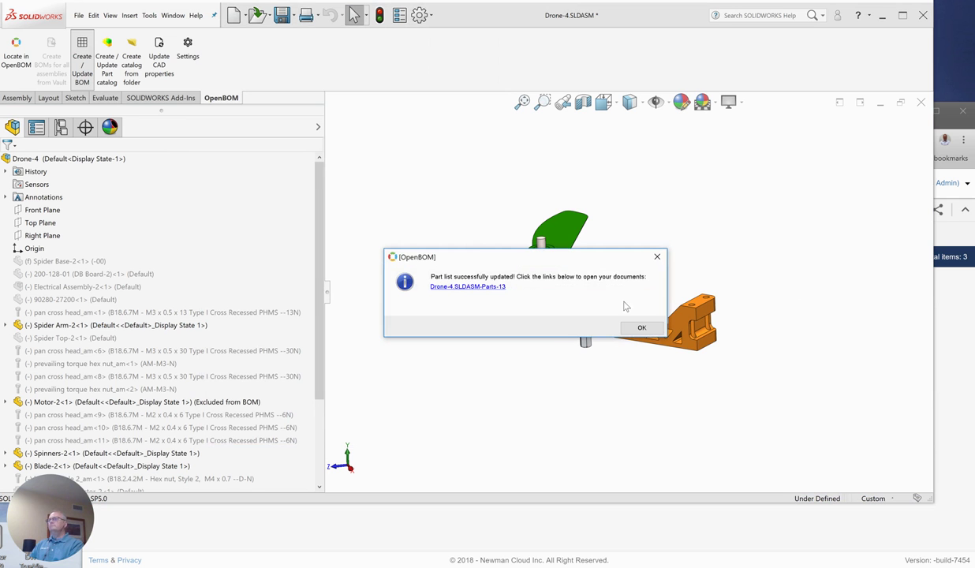
- Open Drone-4.SLDASM-Parts-13 in OpenBOM, now listing four items including Spider Arm-2
click(491, 288)
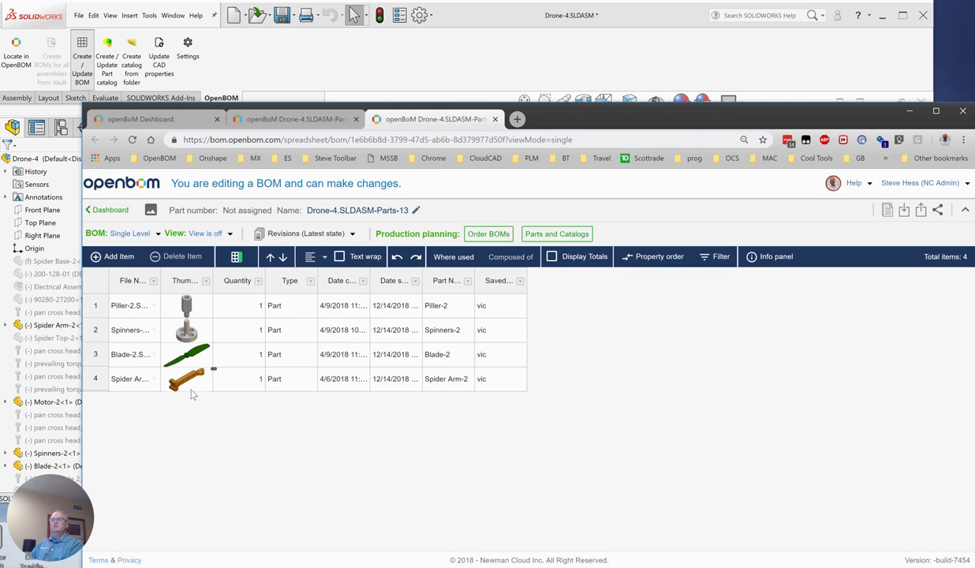
click(413, 73)
click(640, 328)
click(642, 328)
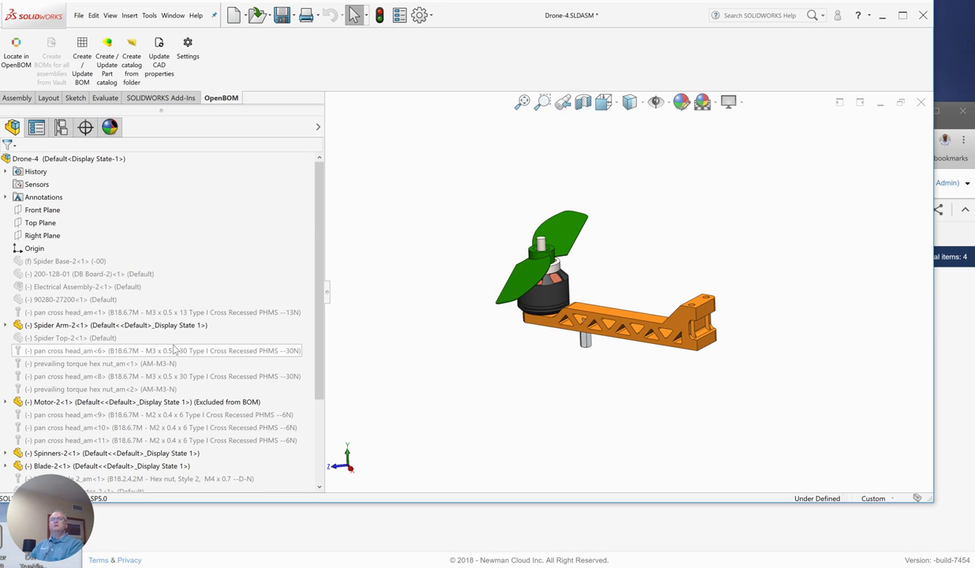
click(92, 301)
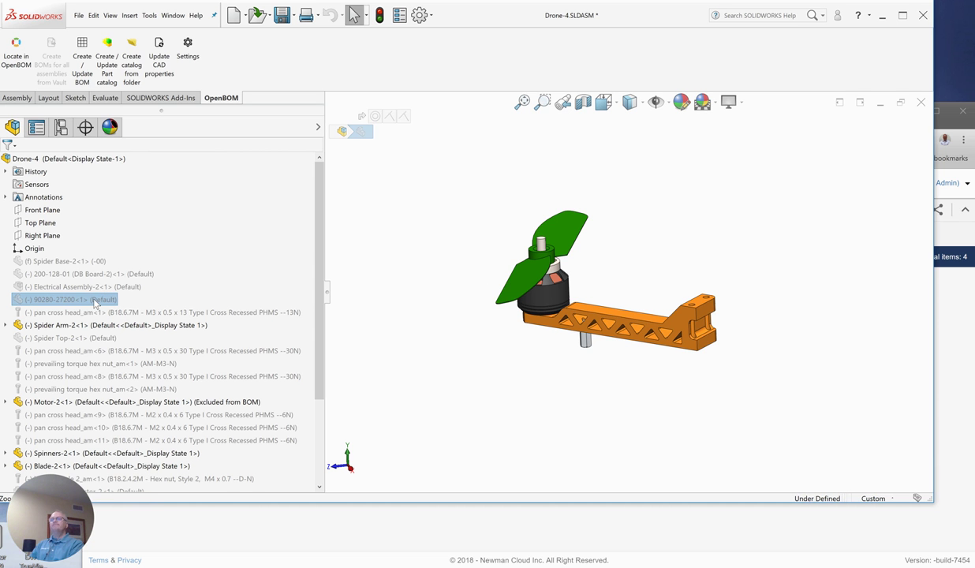
right_click(90, 303)
key(Escape)
right_click(90, 303)
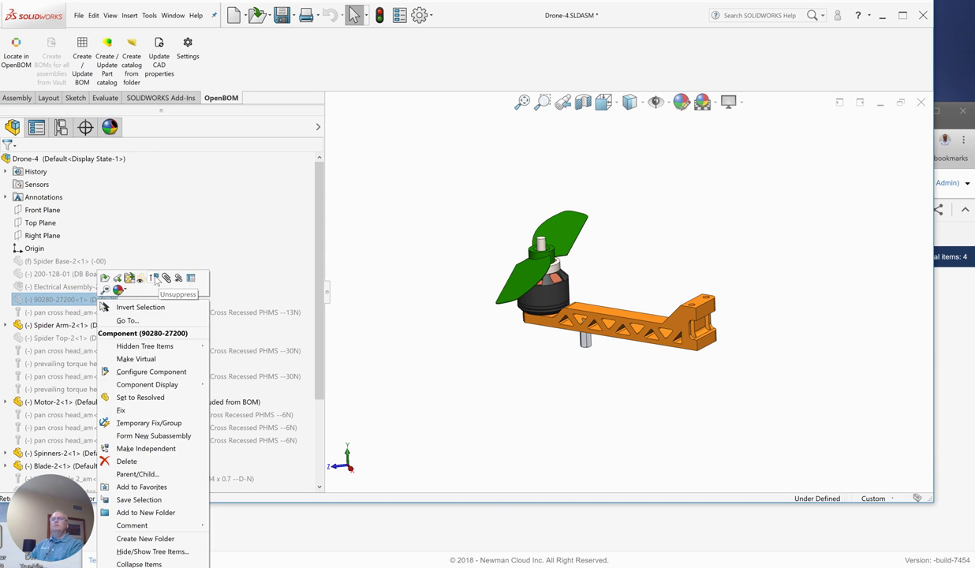
click(156, 279)
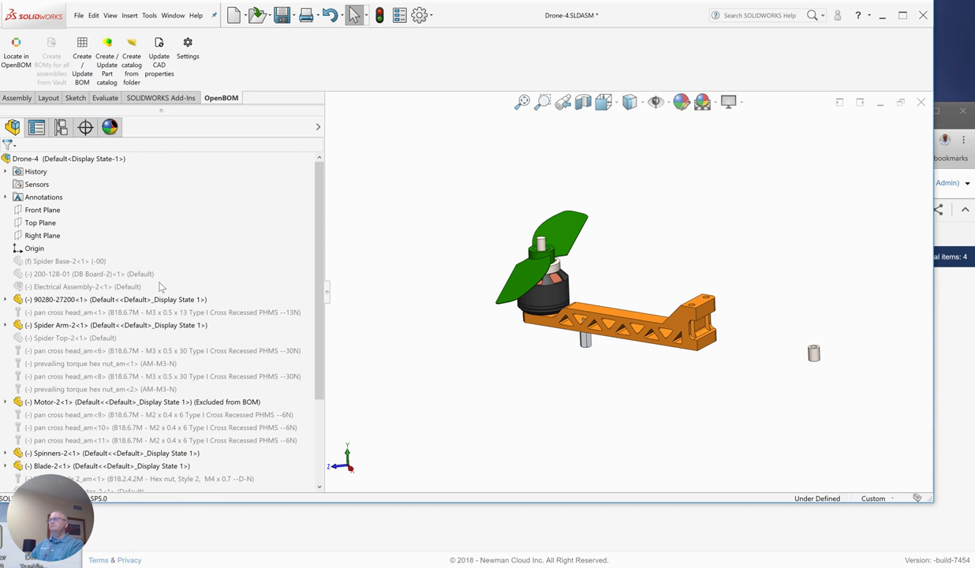
click(82, 49)
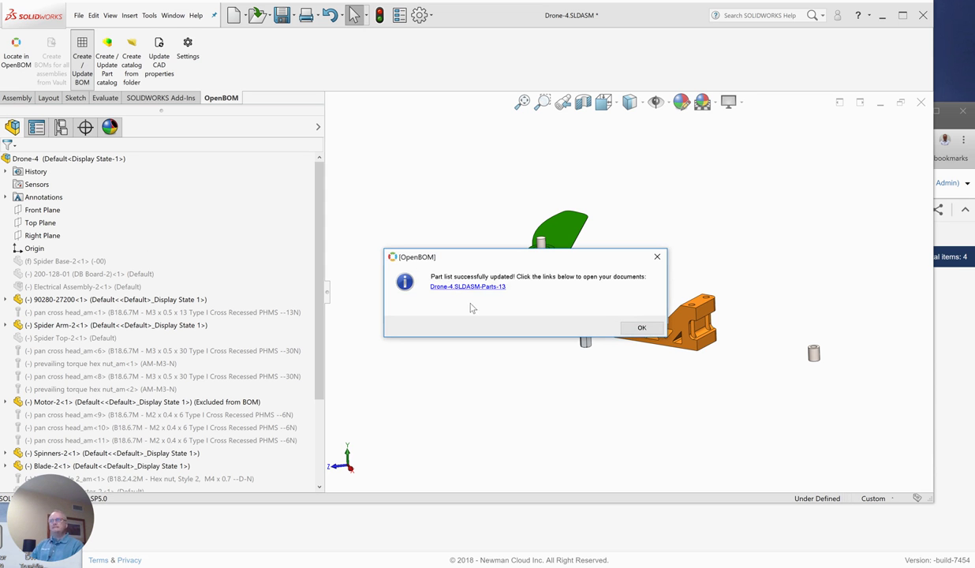
click(641, 326)
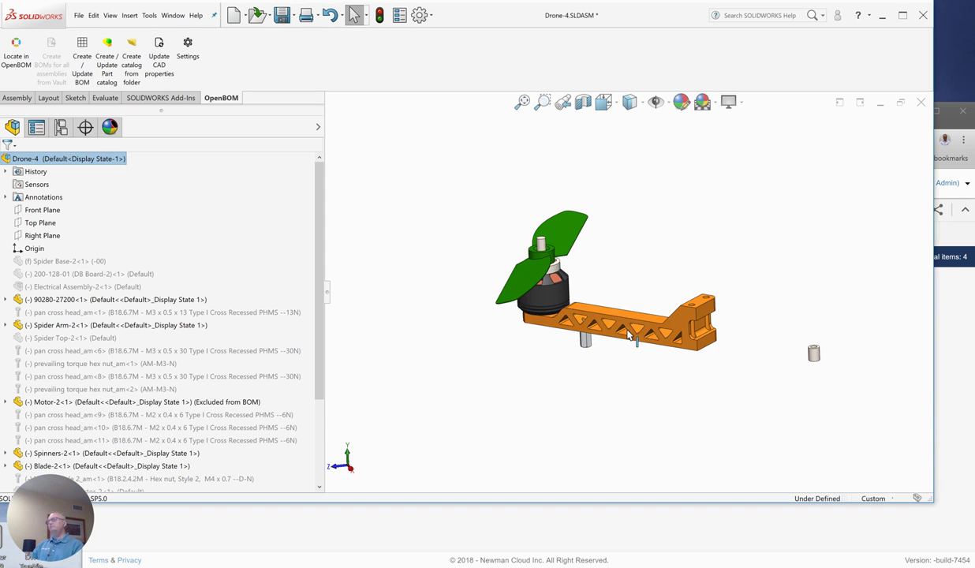
click(949, 347)
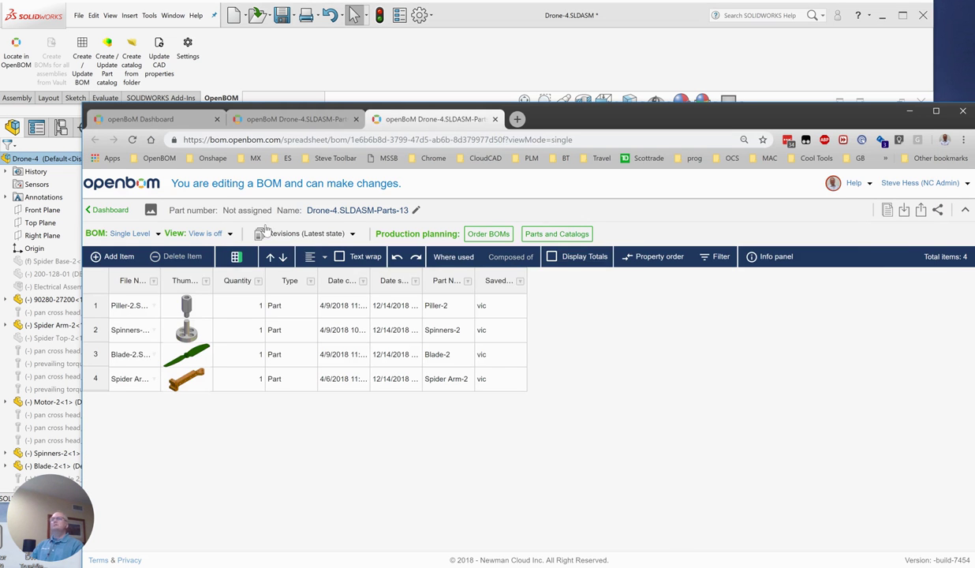
key(F5)
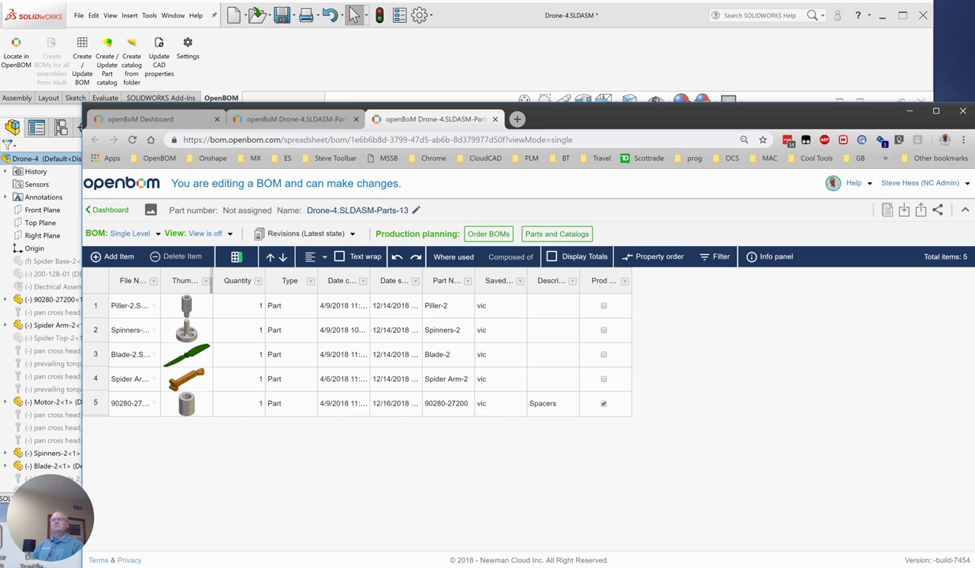
- Widen the Thumbnail, Description, File Name and Part Number columns in the parts list
drag(212, 280, 226, 280)
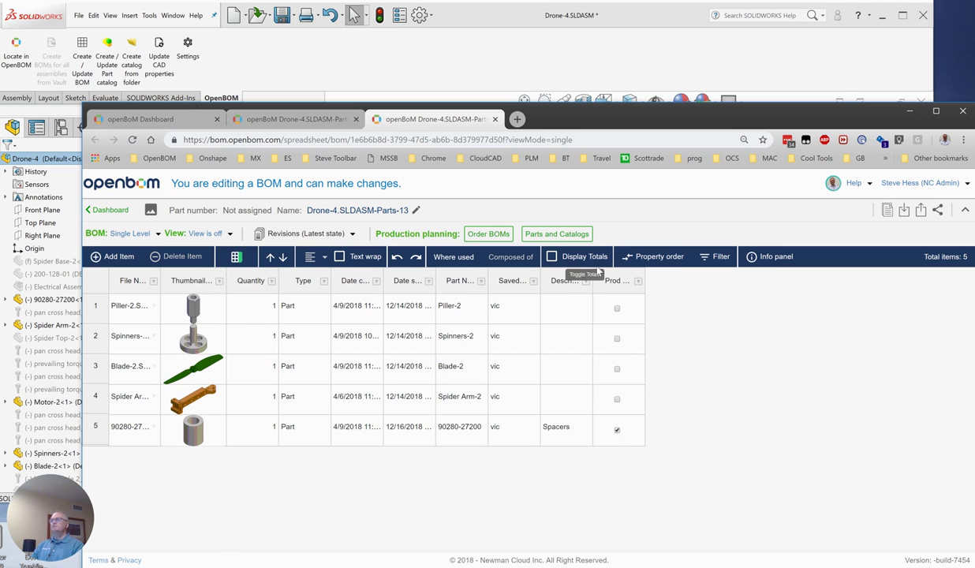
drag(591, 271, 616, 270)
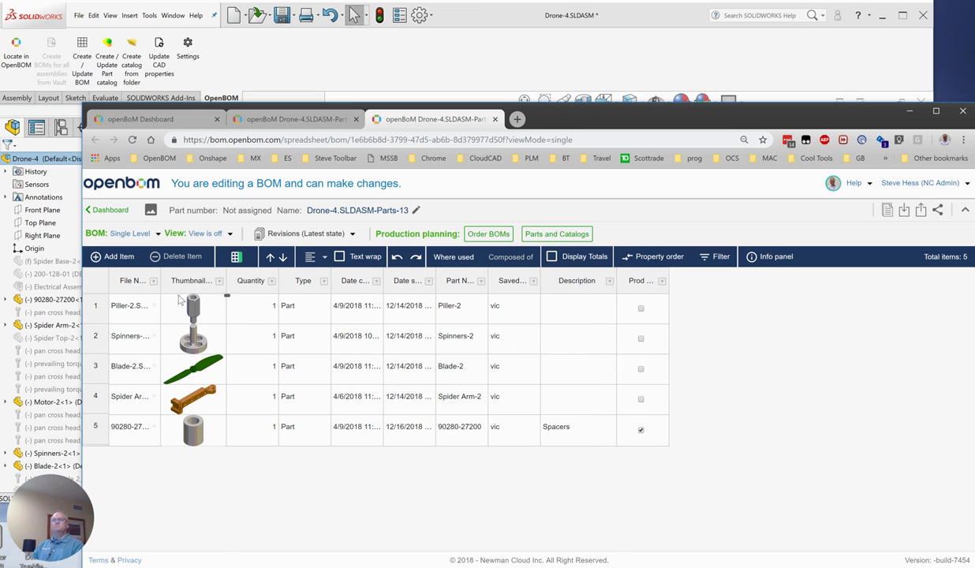
drag(162, 280, 173, 280)
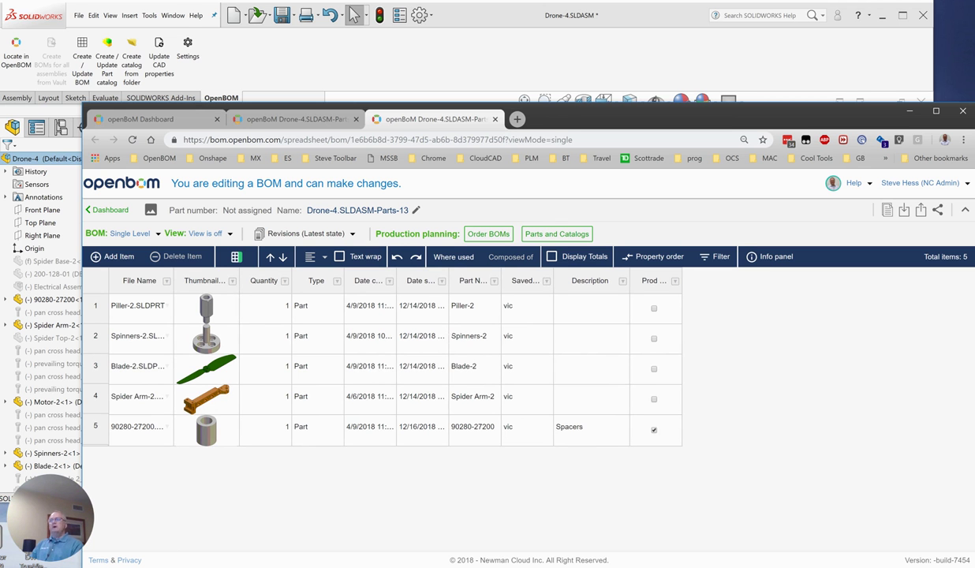
double_click(482, 280)
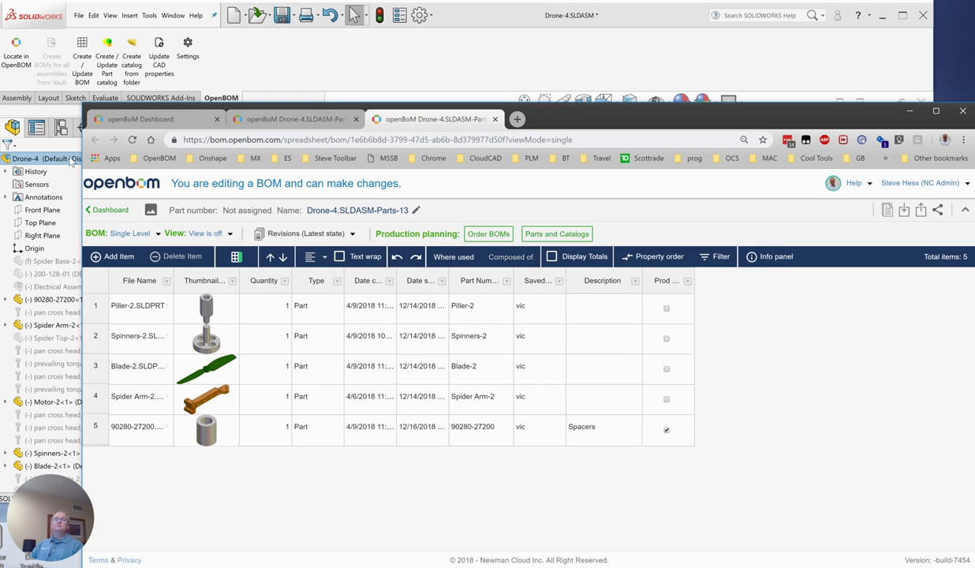
click(279, 88)
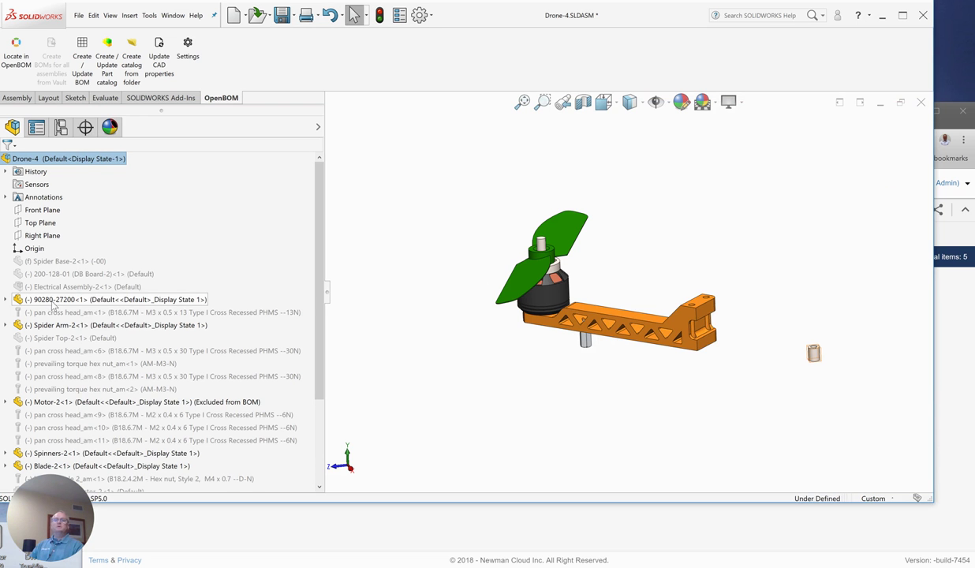
click(404, 529)
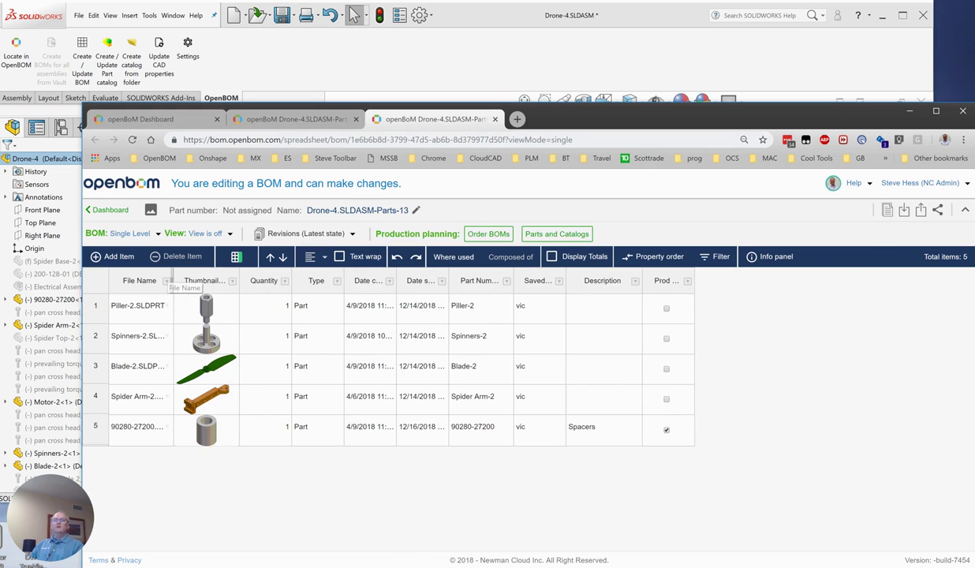
double_click(172, 280)
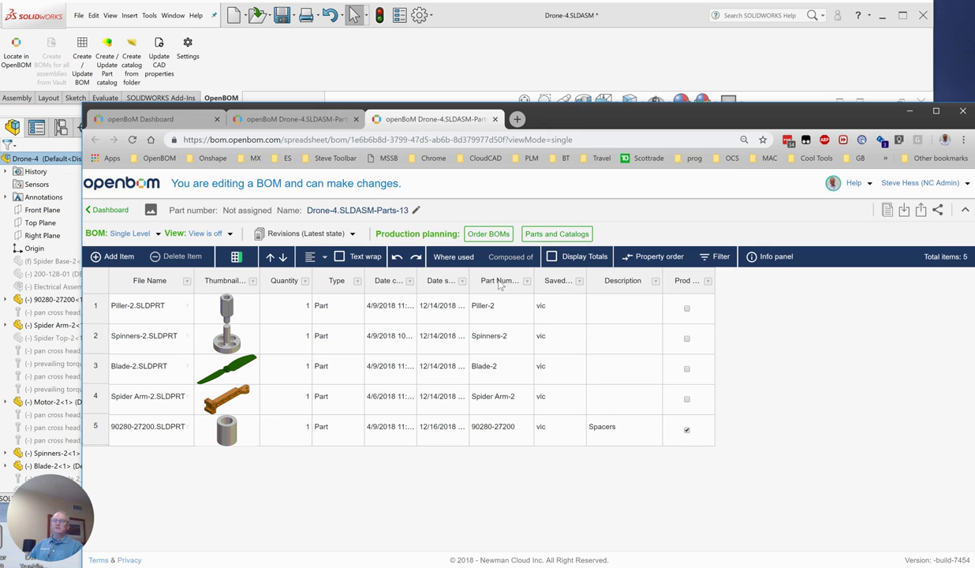
click(539, 60)
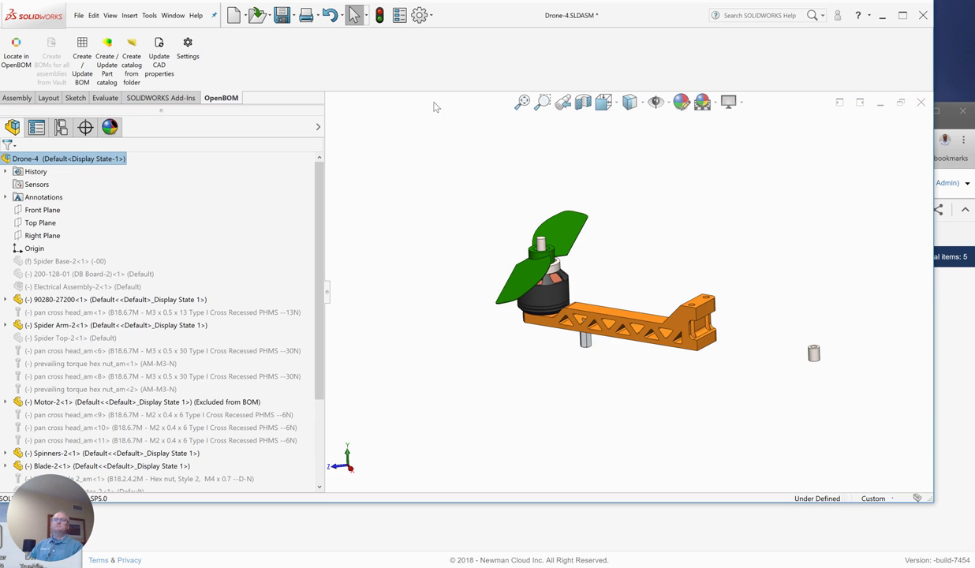
click(158, 298)
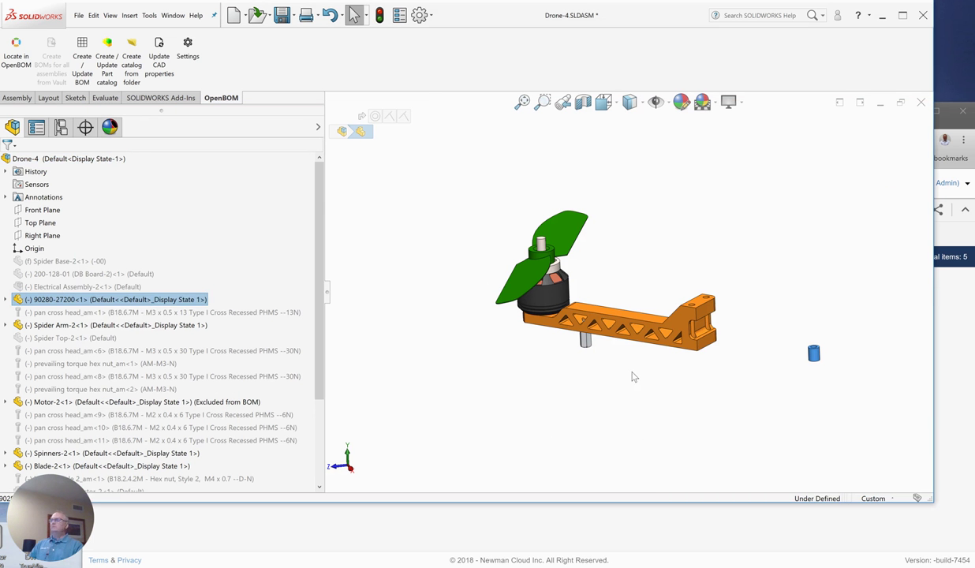
- Switch to 90280-27200.SLDPRT, check its file properties, and select its Default configuration
click(170, 18)
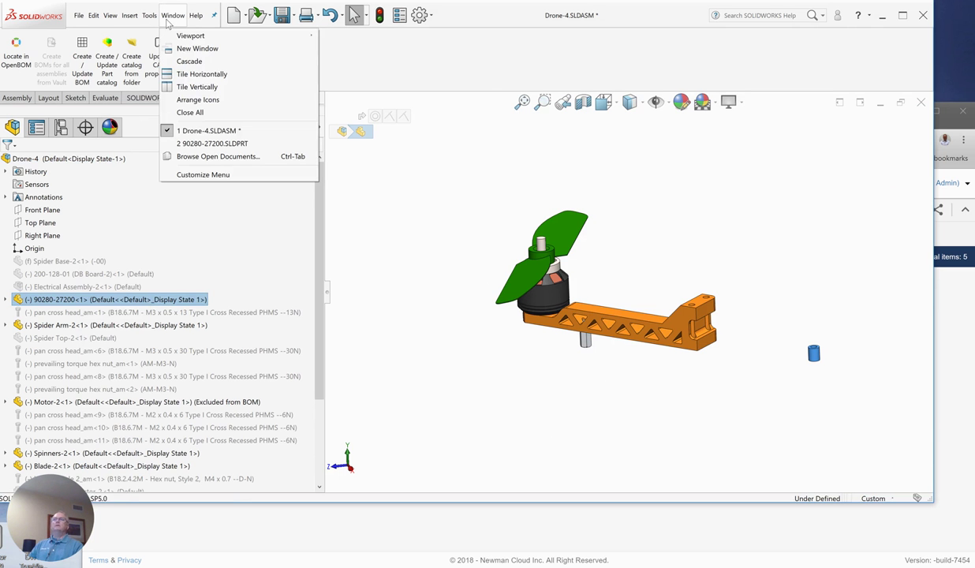
click(197, 144)
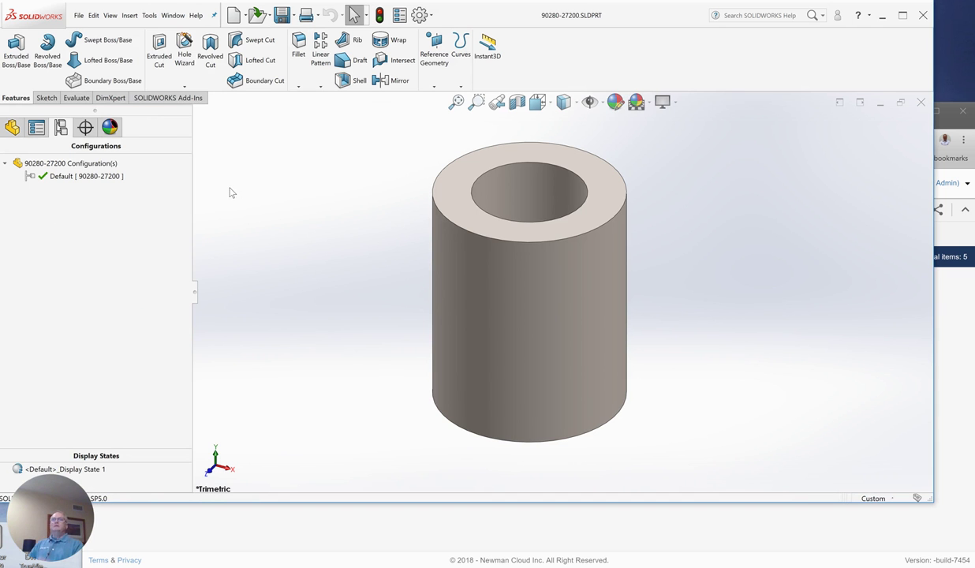
click(12, 127)
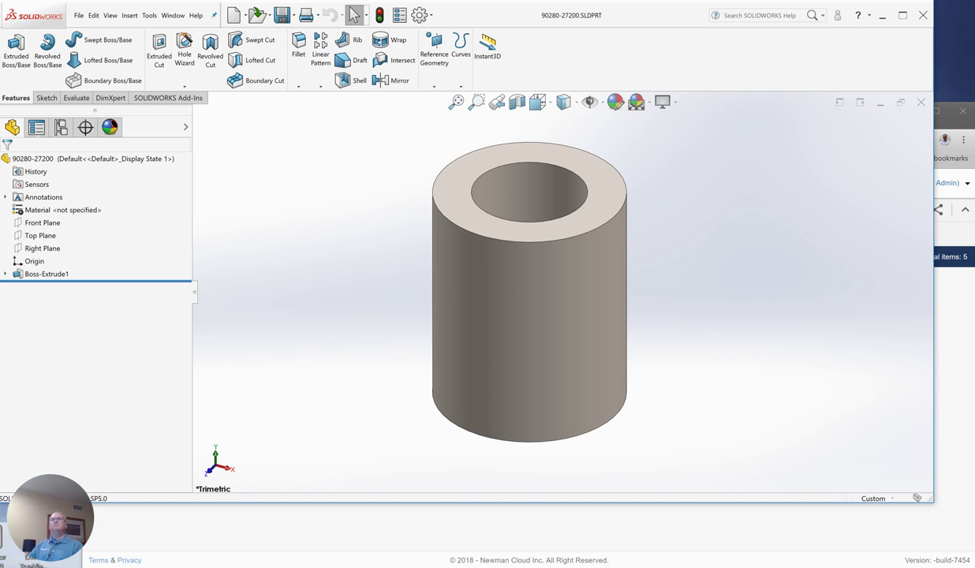
click(62, 128)
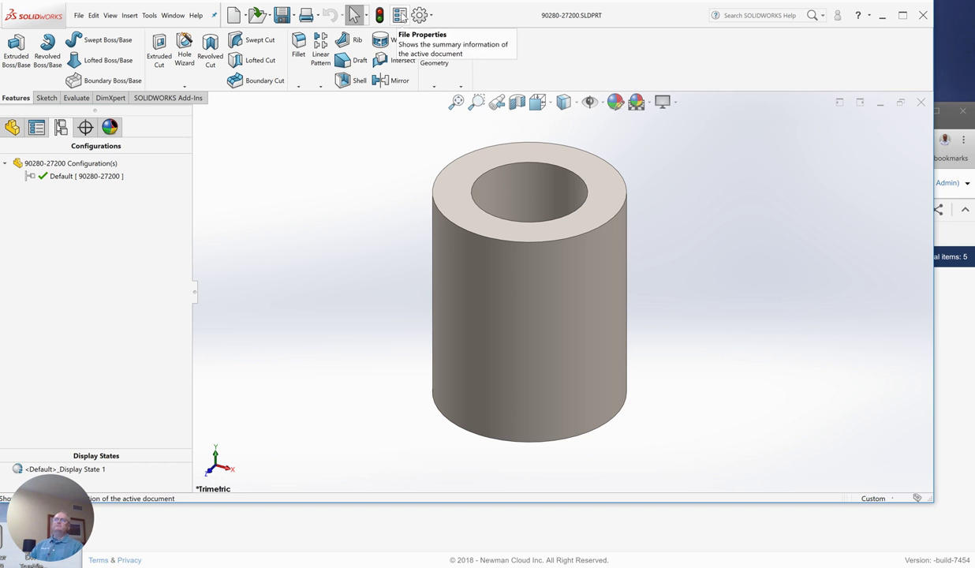
click(400, 15)
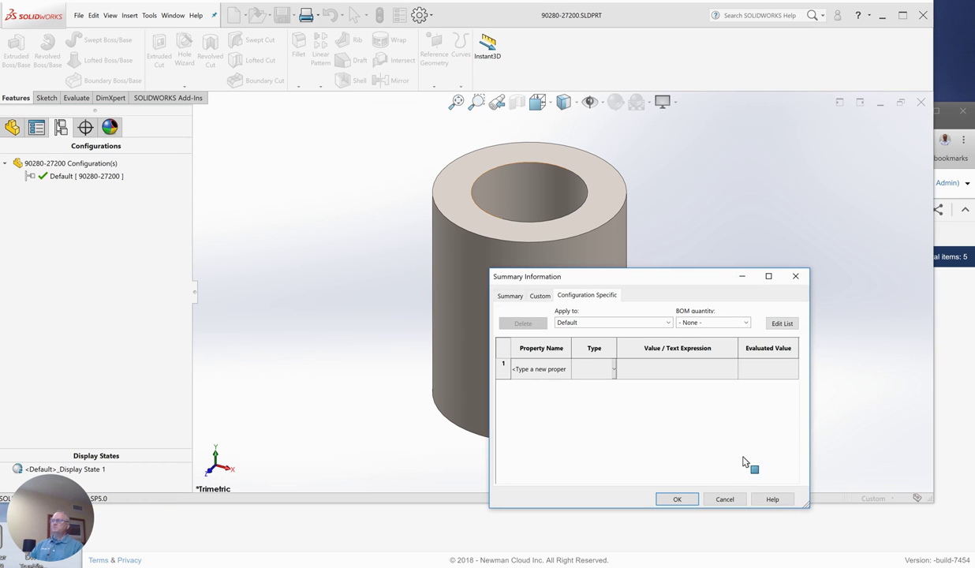
click(722, 499)
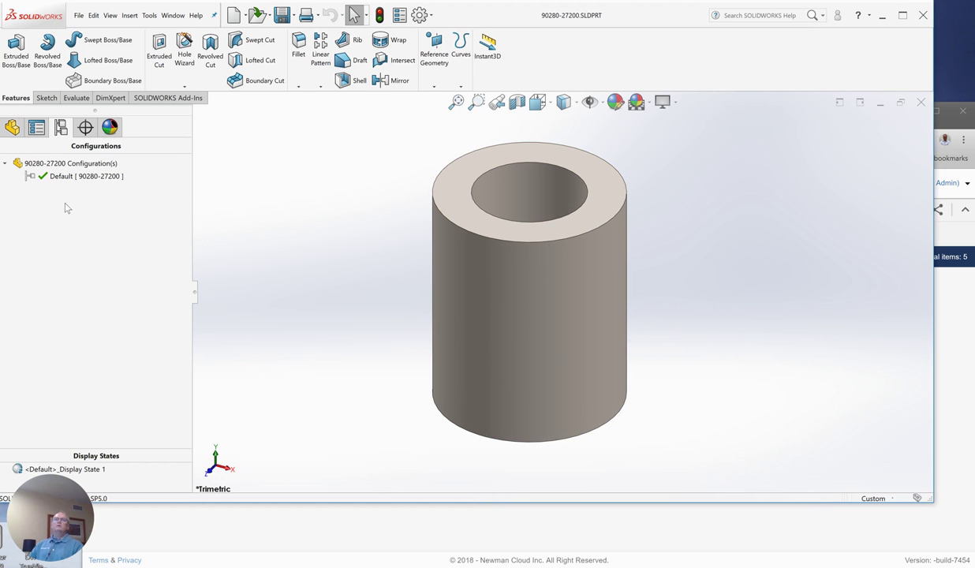
click(69, 179)
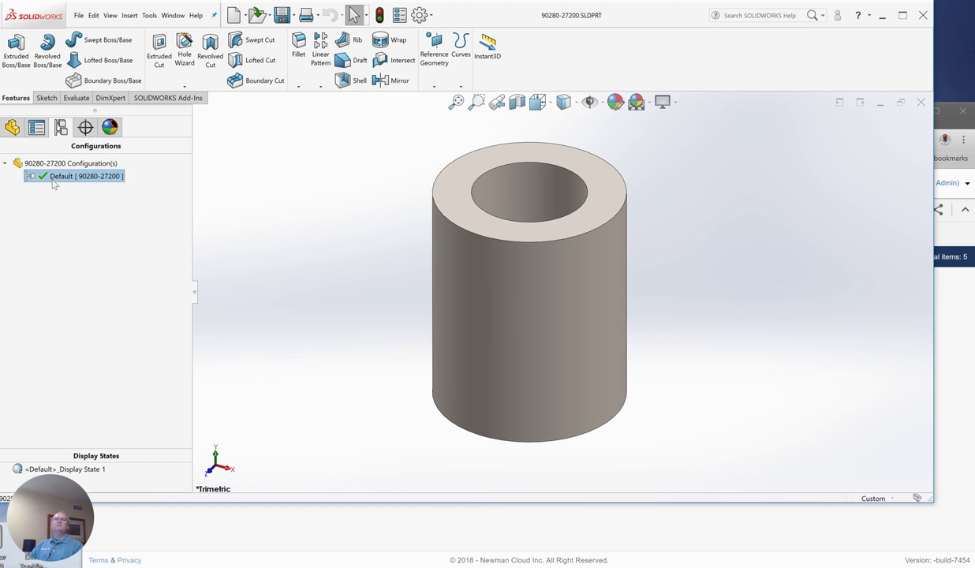
- Change the Default configuration's description to 'Spacer' and enable 'Use in bill of materials'
right_click(54, 181)
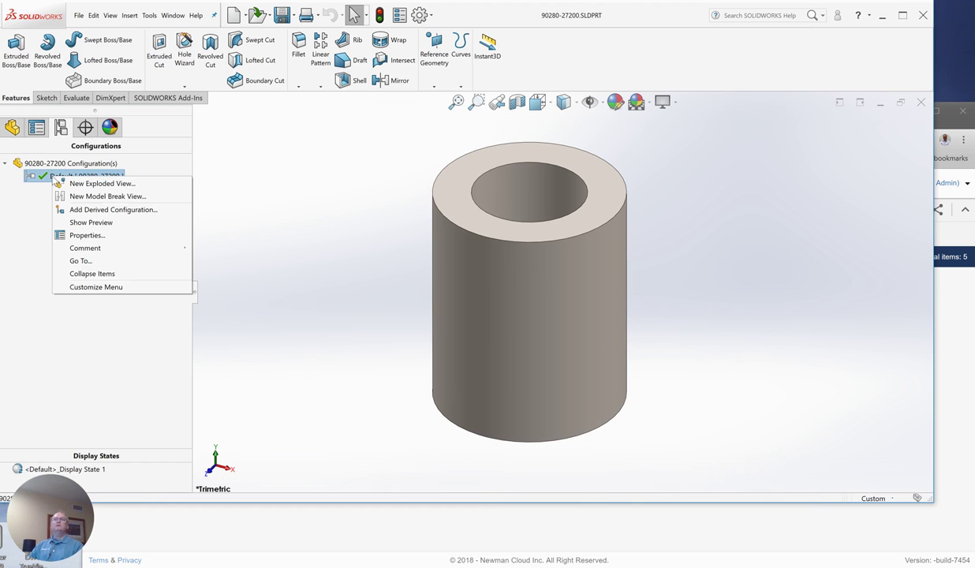
click(74, 238)
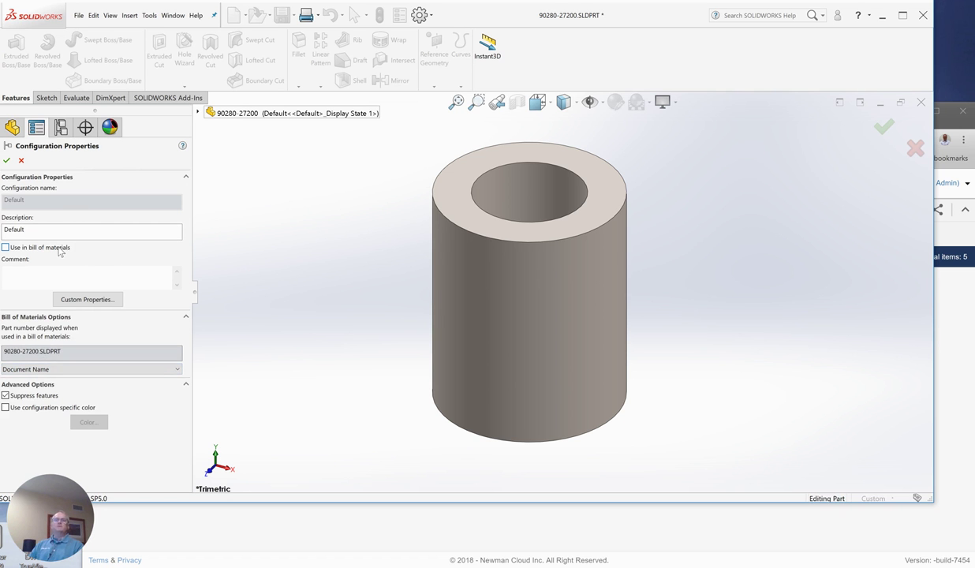
double_click(23, 229)
text(Spacer)
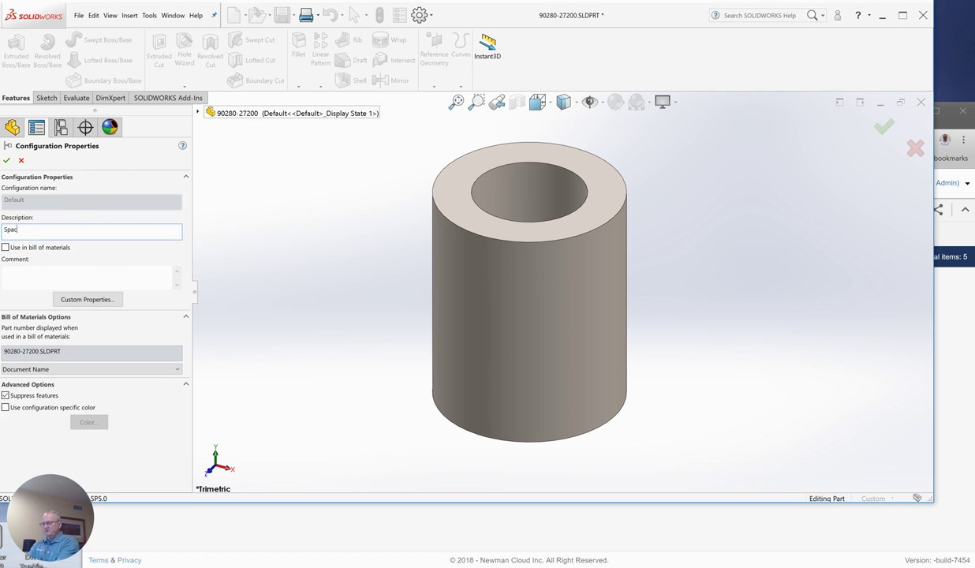
click(5, 248)
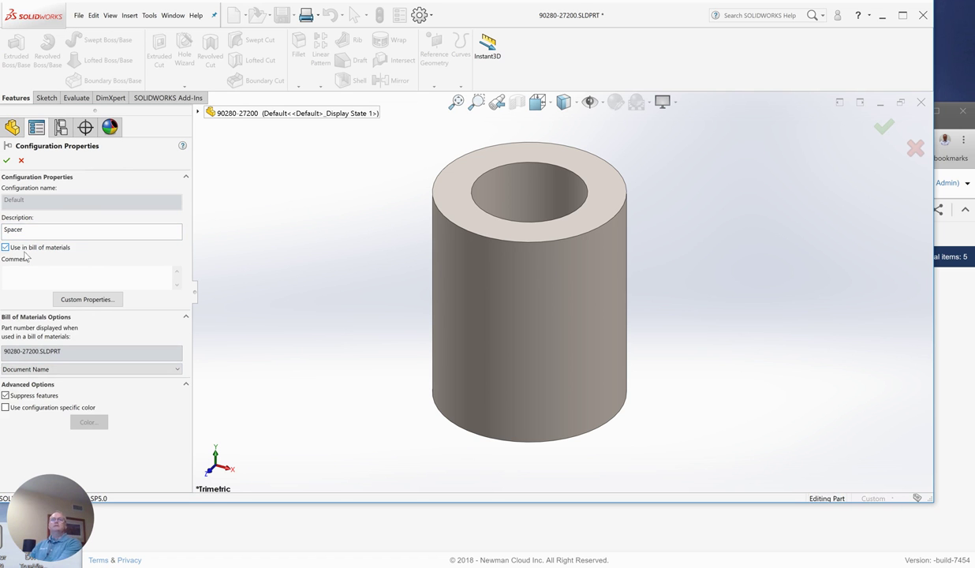
- Keep Document Name as the BOM part number and refocus the Spacer description
click(63, 371)
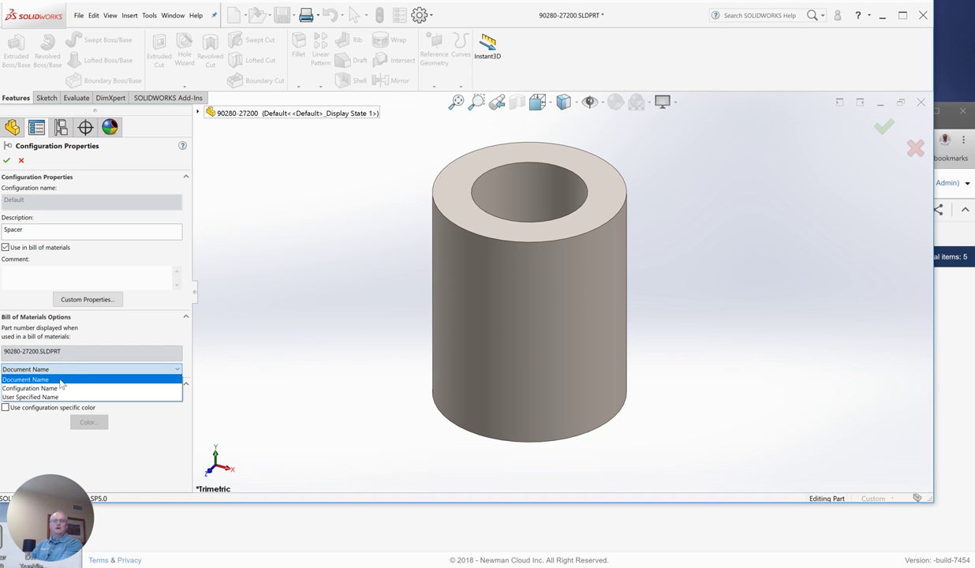
click(61, 381)
click(60, 370)
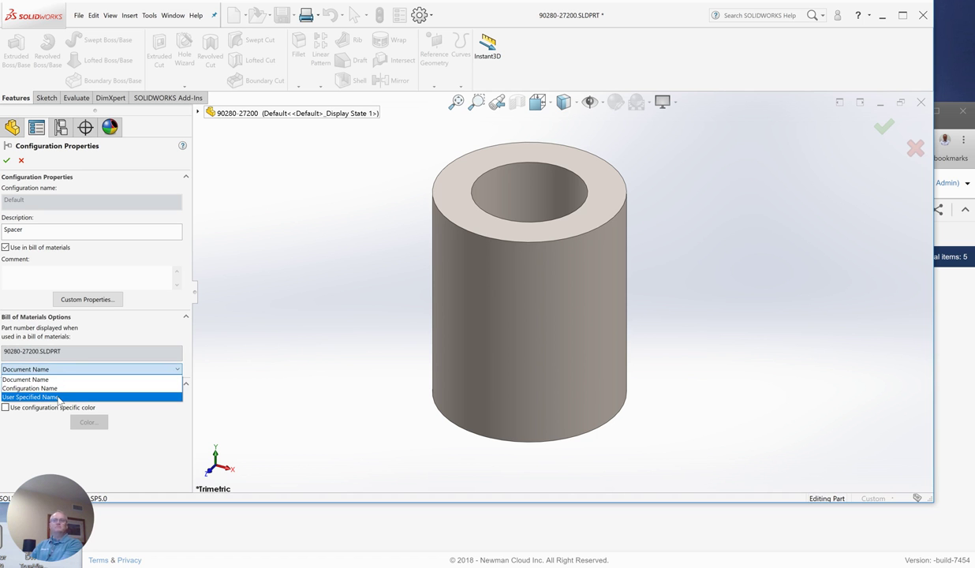
click(68, 369)
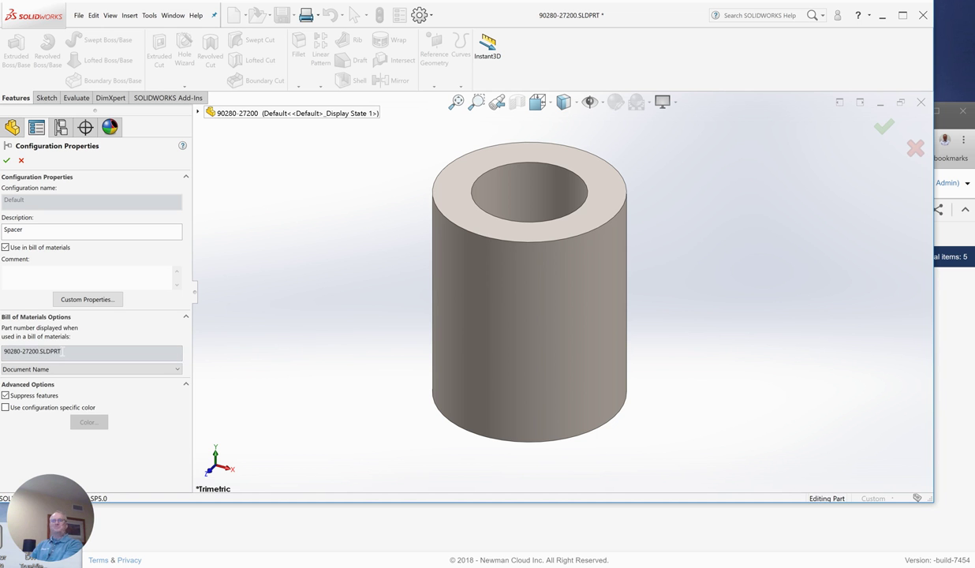
click(20, 229)
- Apply the spacer's configuration properties and update the Drone-4 parts list in OpenBOM
click(6, 160)
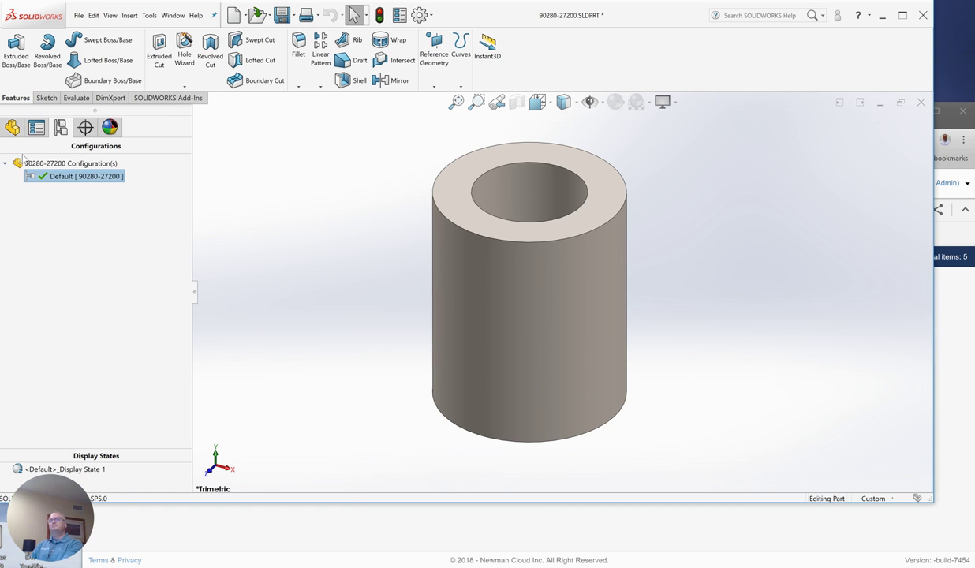
click(173, 15)
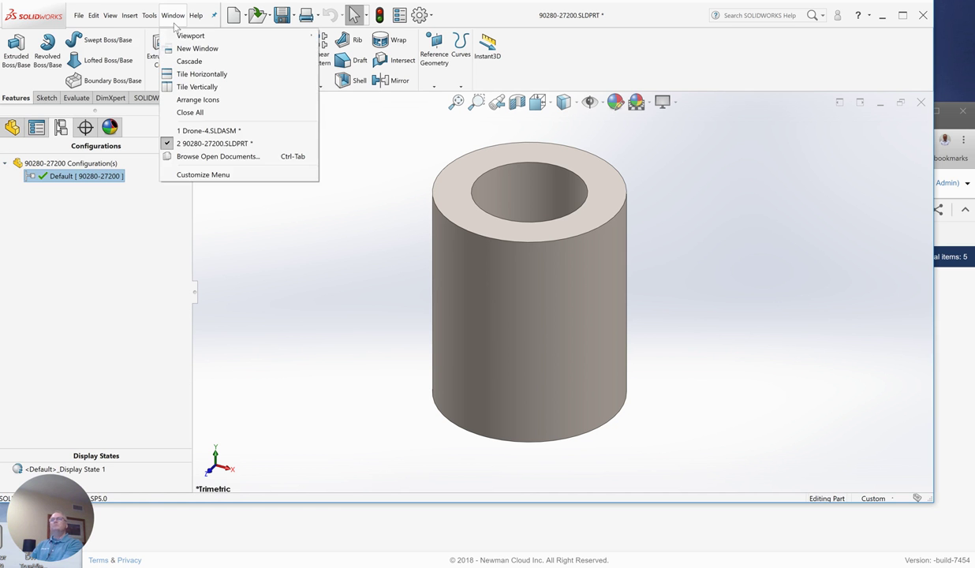
click(186, 130)
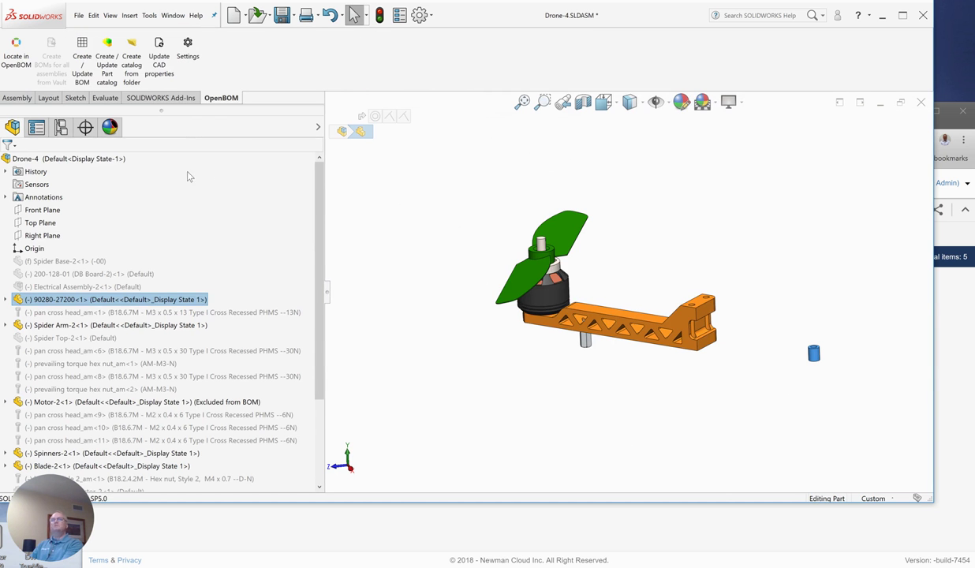
click(85, 55)
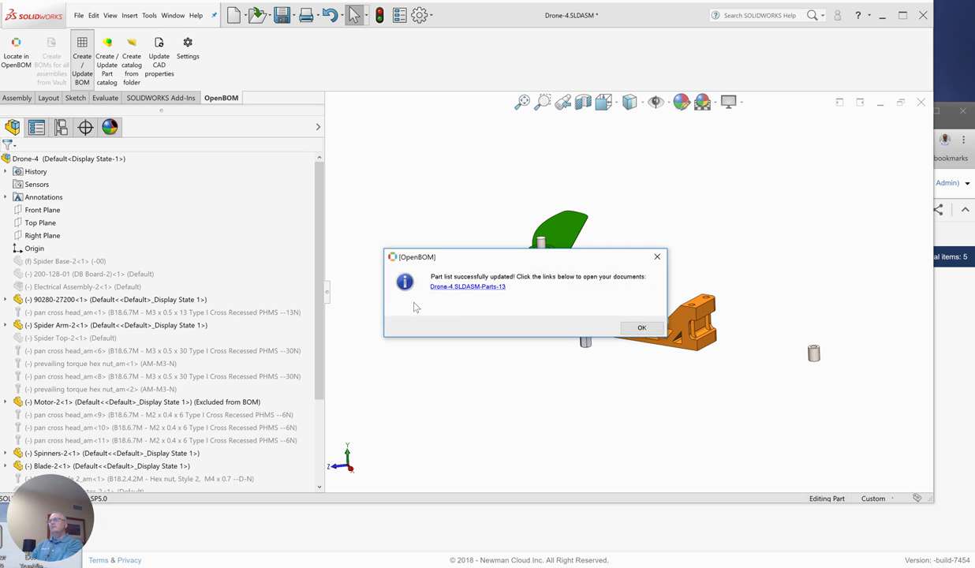
click(444, 287)
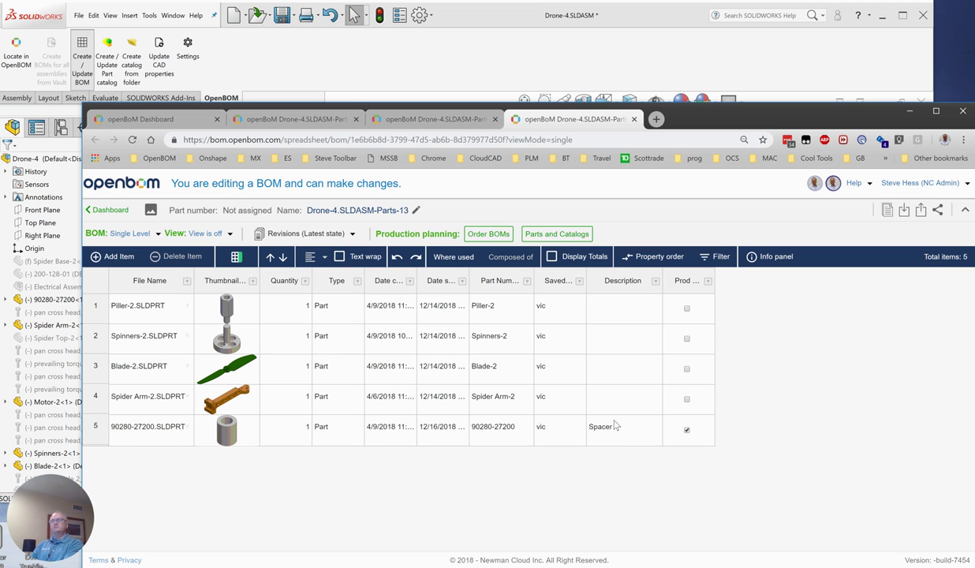
click(353, 65)
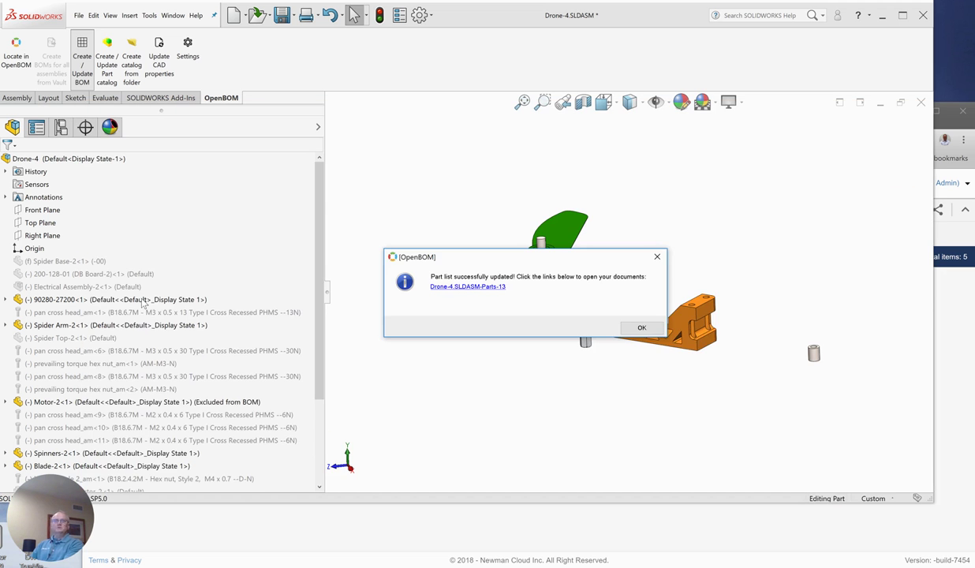
- Dismiss the OpenBOM success message and reopen the spacer's Default configuration properties
click(642, 328)
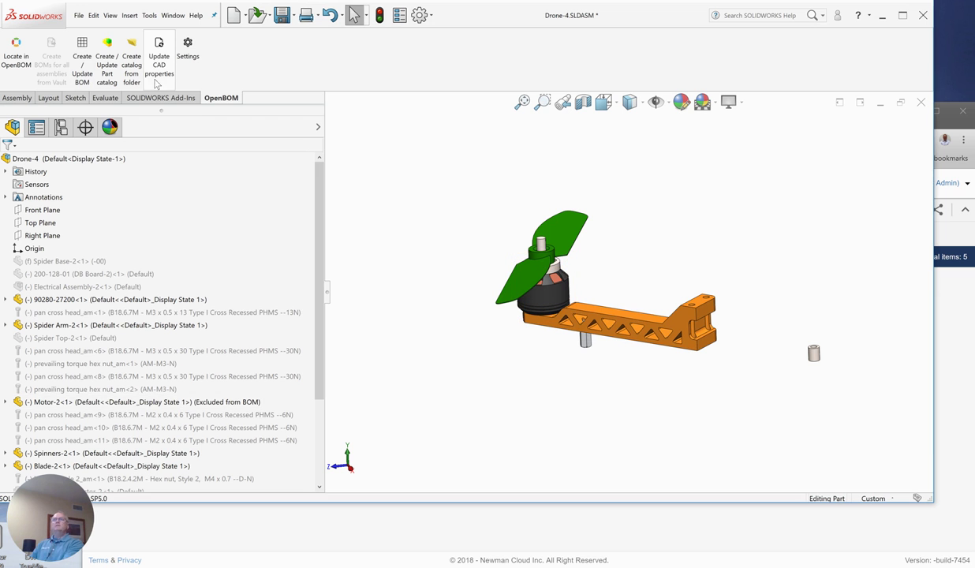
click(180, 18)
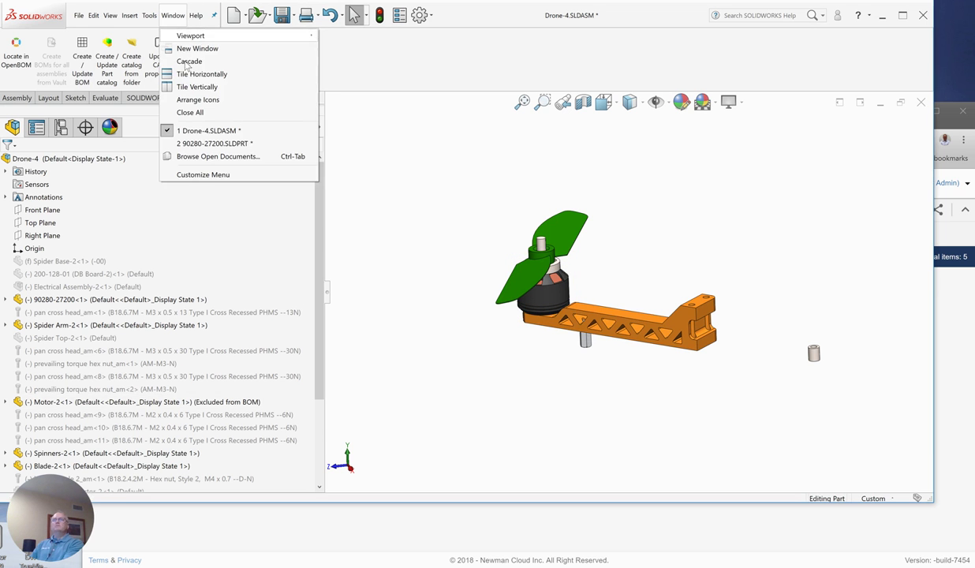
click(204, 143)
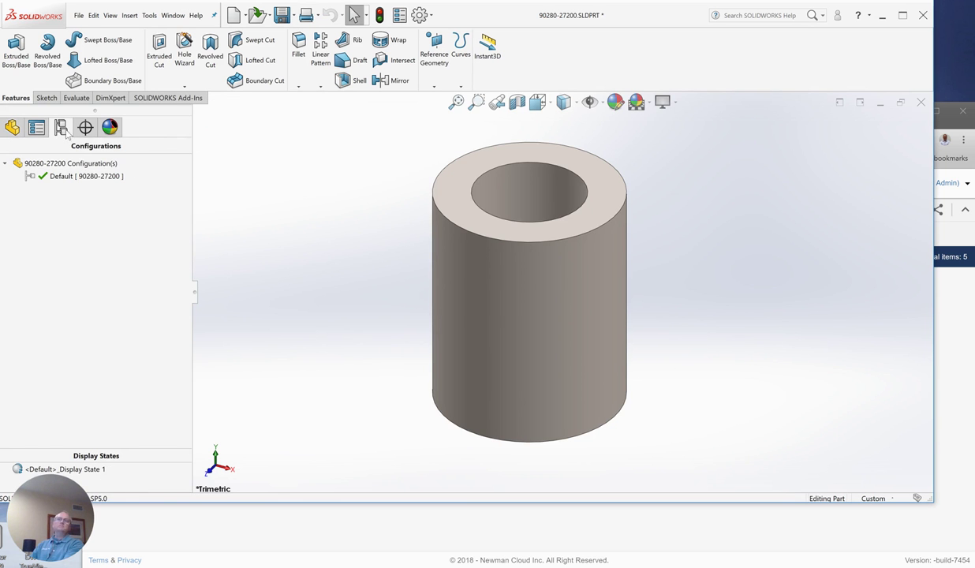
right_click(65, 176)
click(91, 235)
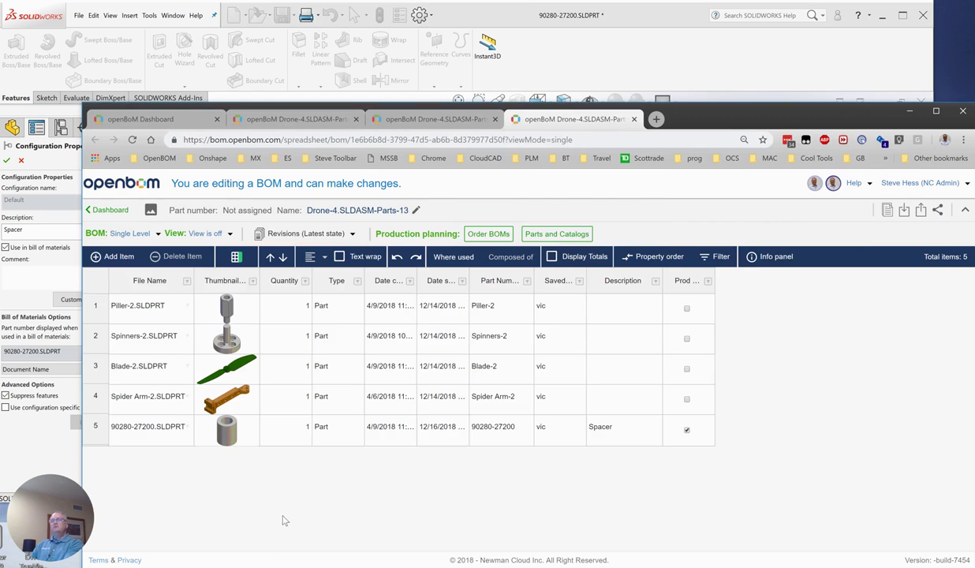
- Compare against the OpenBOM list, then close the configuration properties keeping description Spacer
click(275, 509)
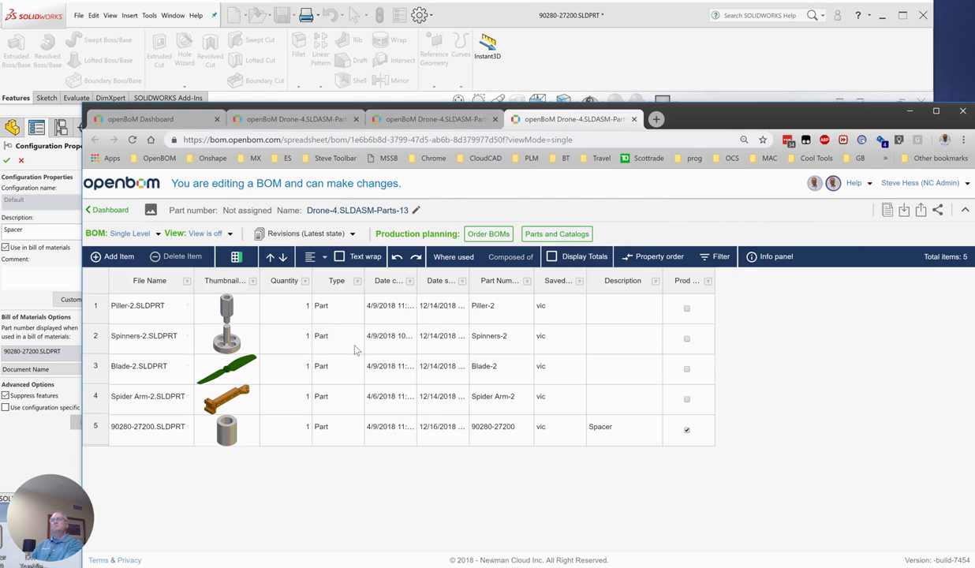
click(594, 53)
click(171, 19)
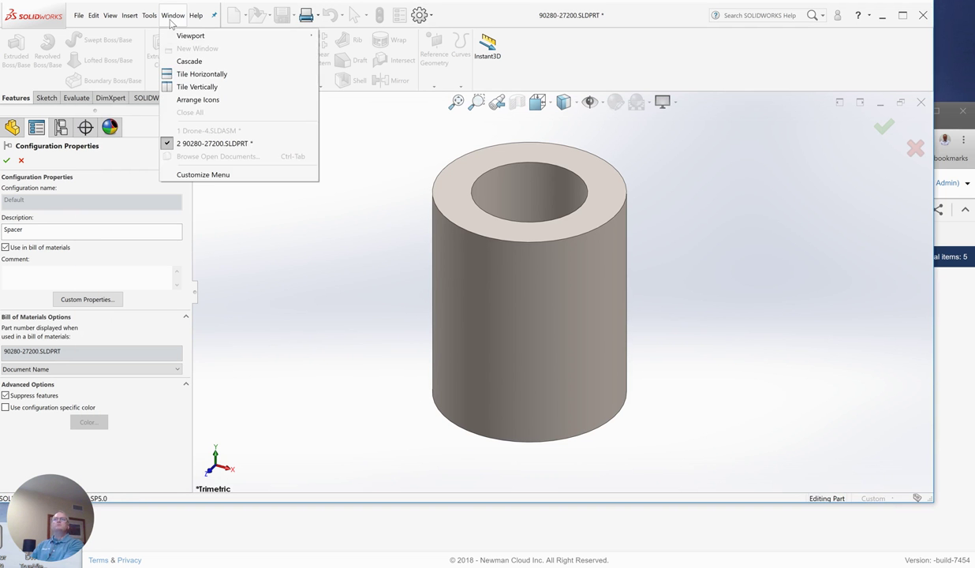
click(289, 252)
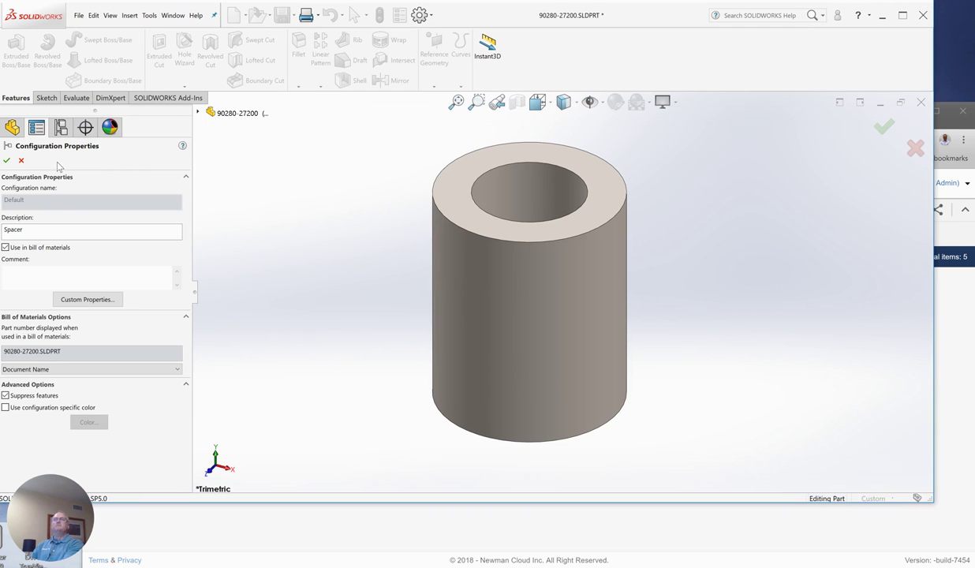
click(6, 161)
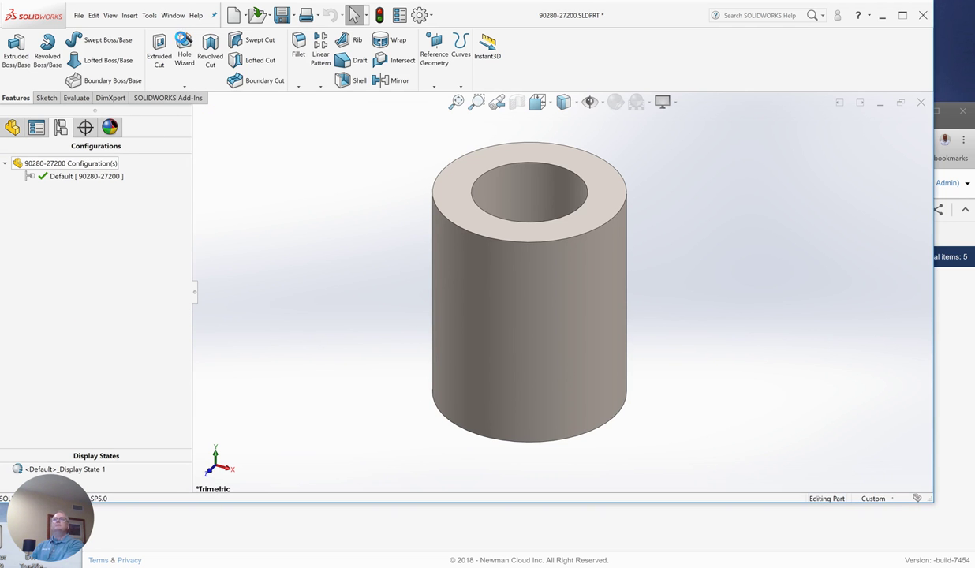
- Return to the Drone-4.SLDASM assembly and open the OpenBOM Configuration settings
click(171, 16)
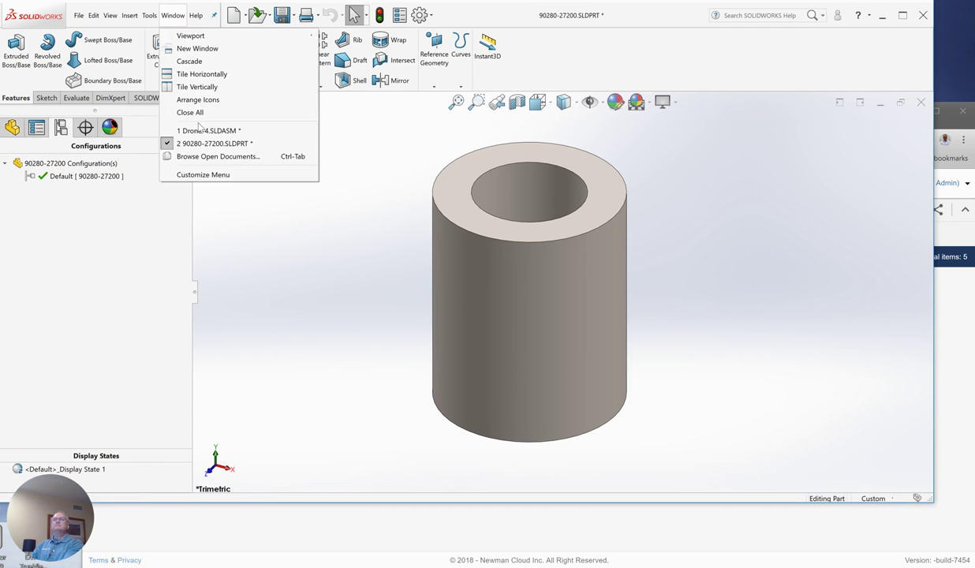
click(204, 131)
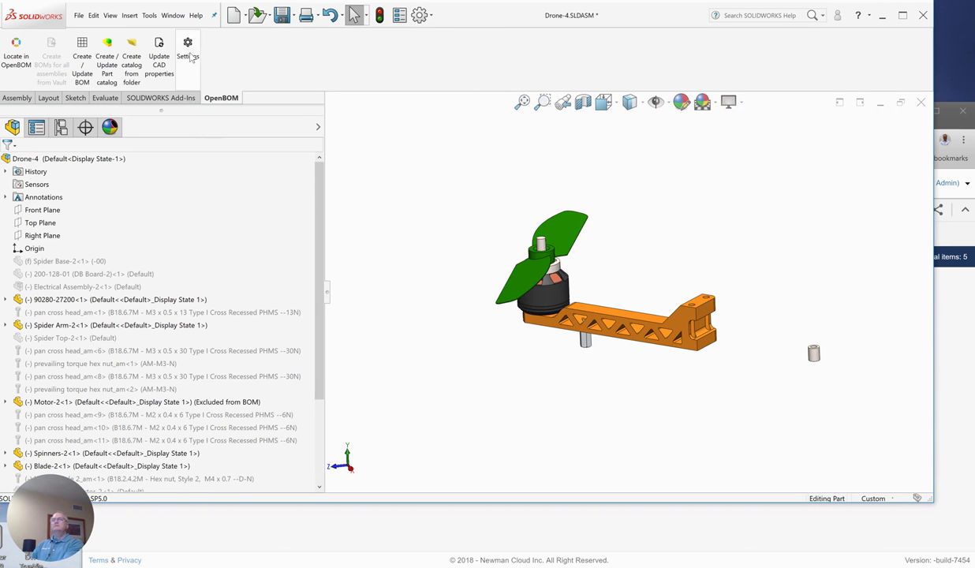
click(187, 46)
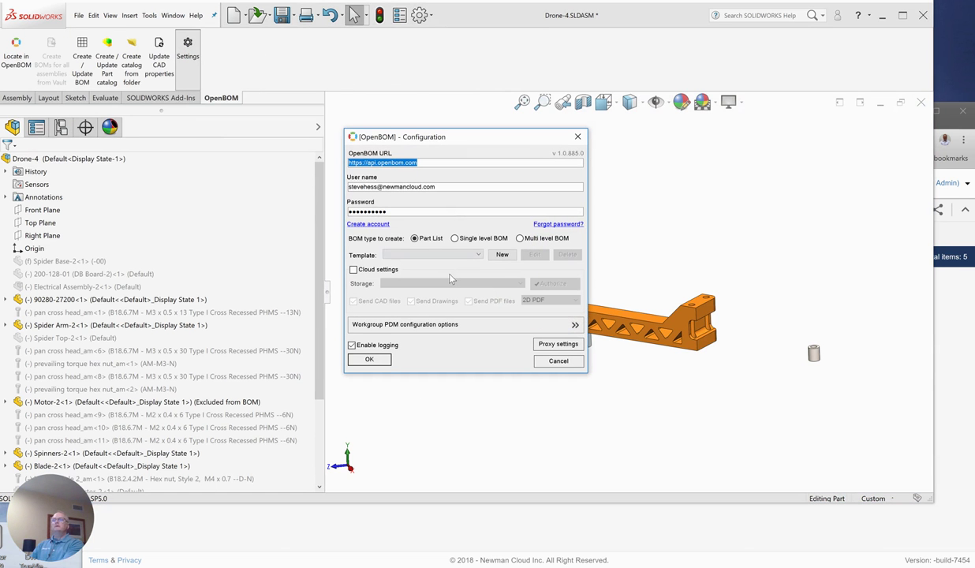